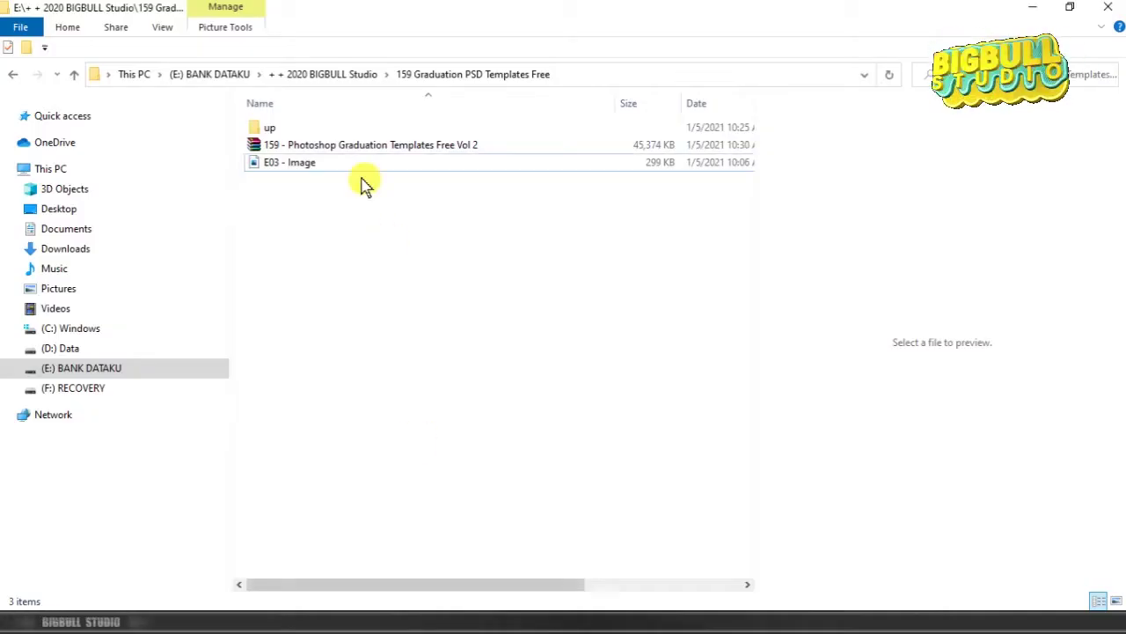
- Extract the graduation templates RAR archive into its current folder
click(359, 147)
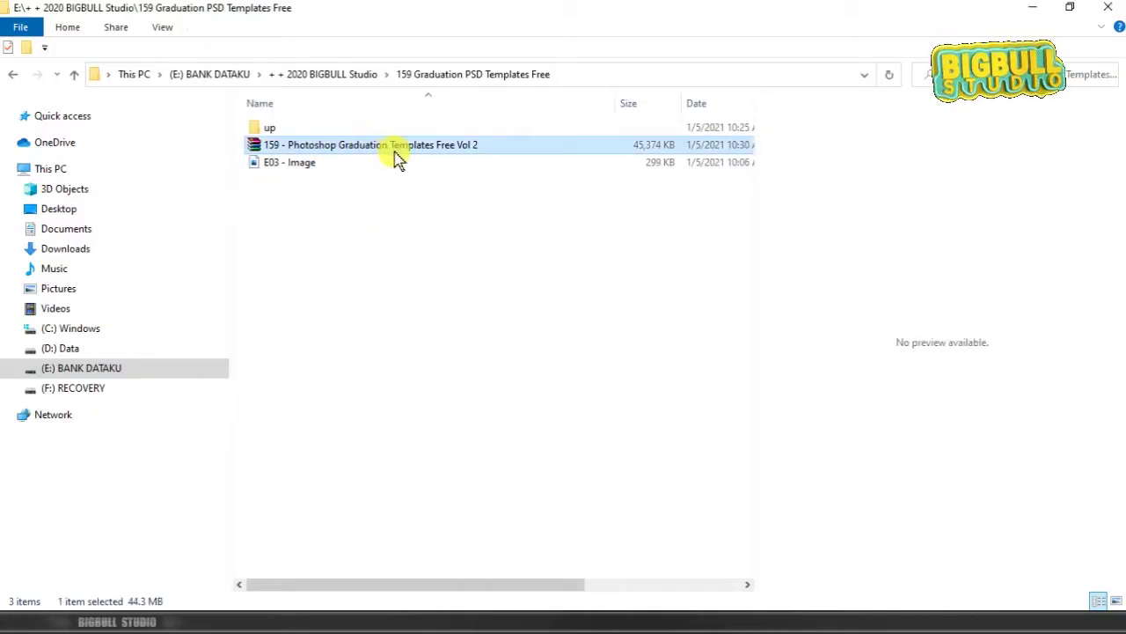
right_click(502, 146)
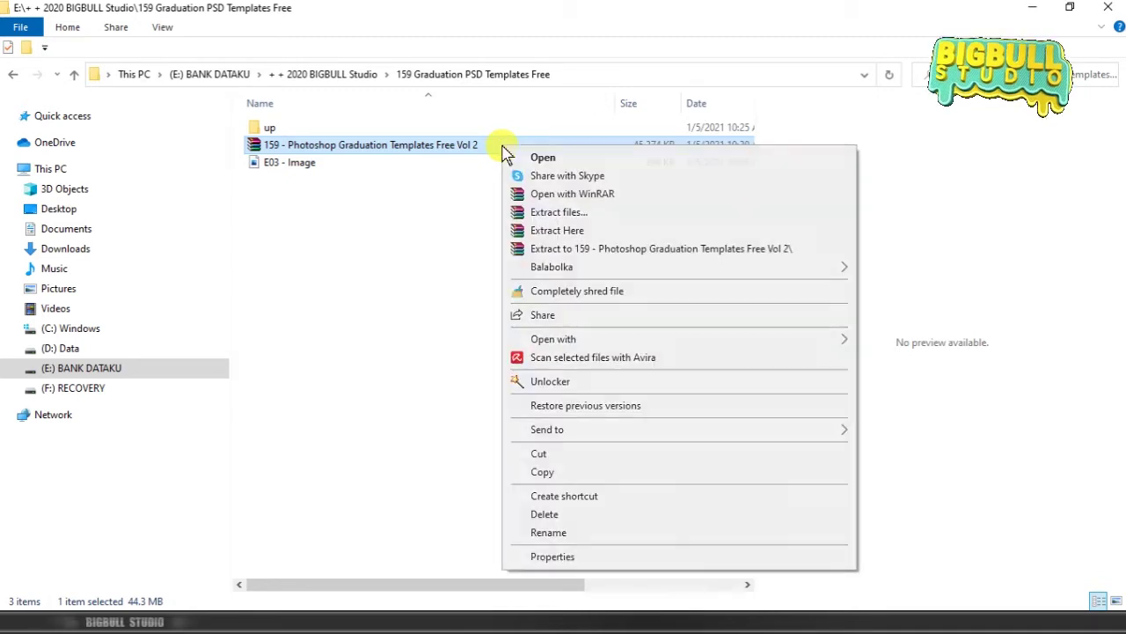
click(597, 232)
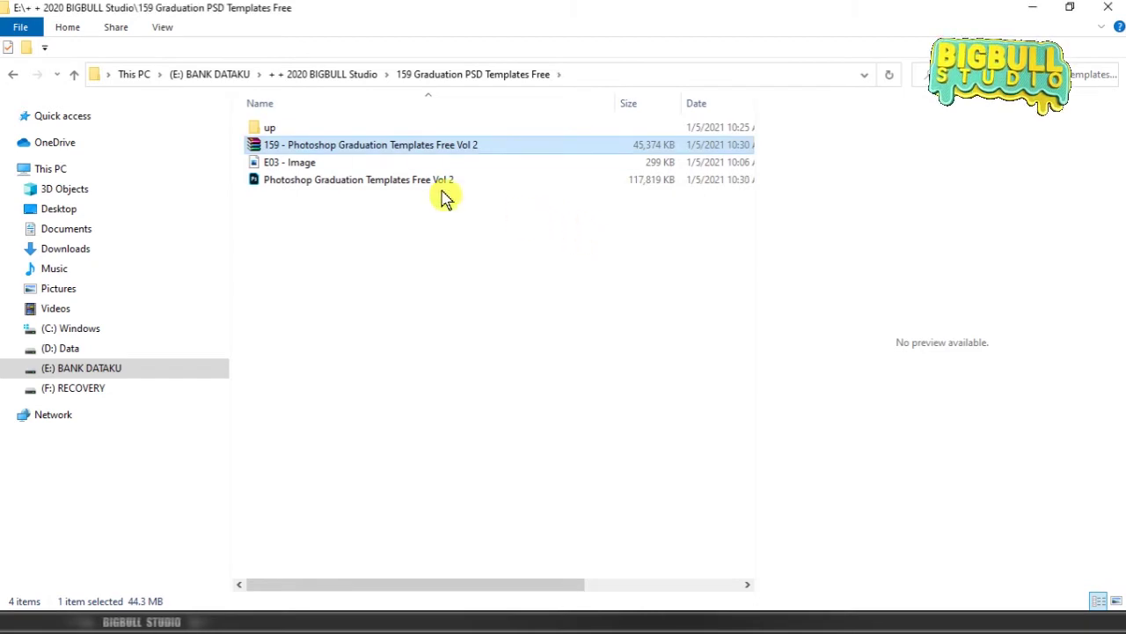
- Open the extracted 'Photoshop Graduation Templates Free Vol 2.psd' in Photoshop
click(384, 181)
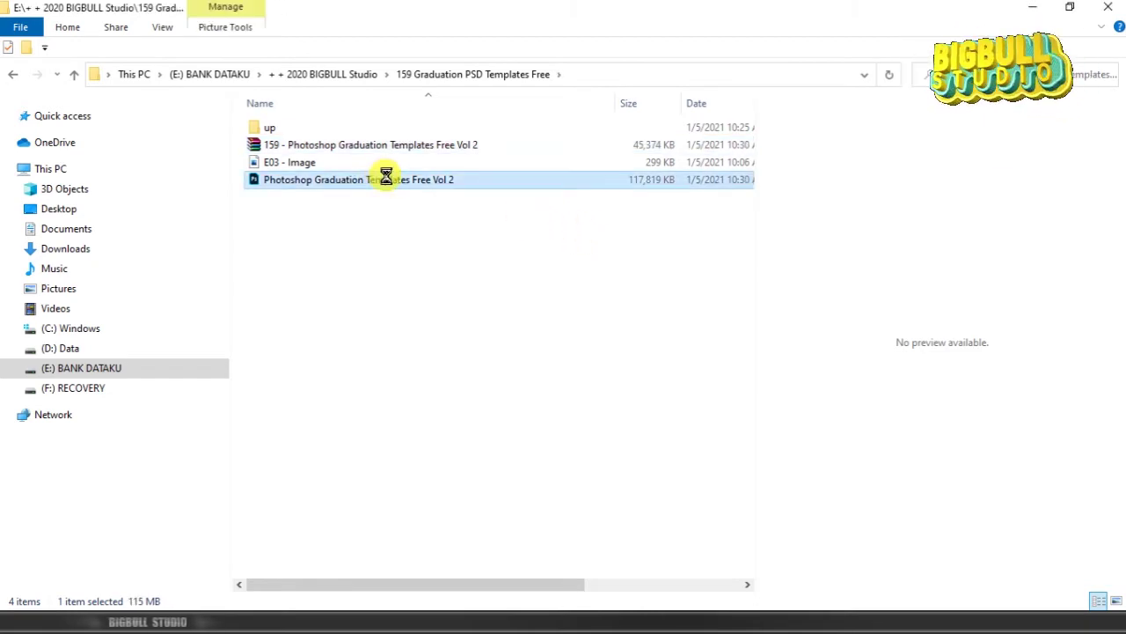
right_click(387, 169)
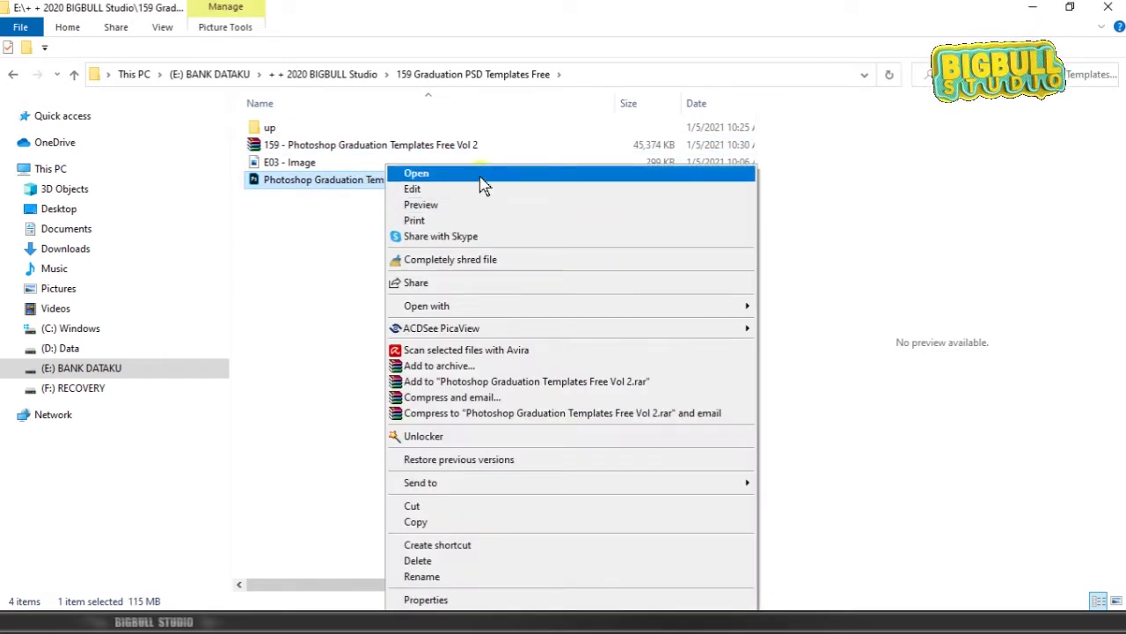
click(481, 176)
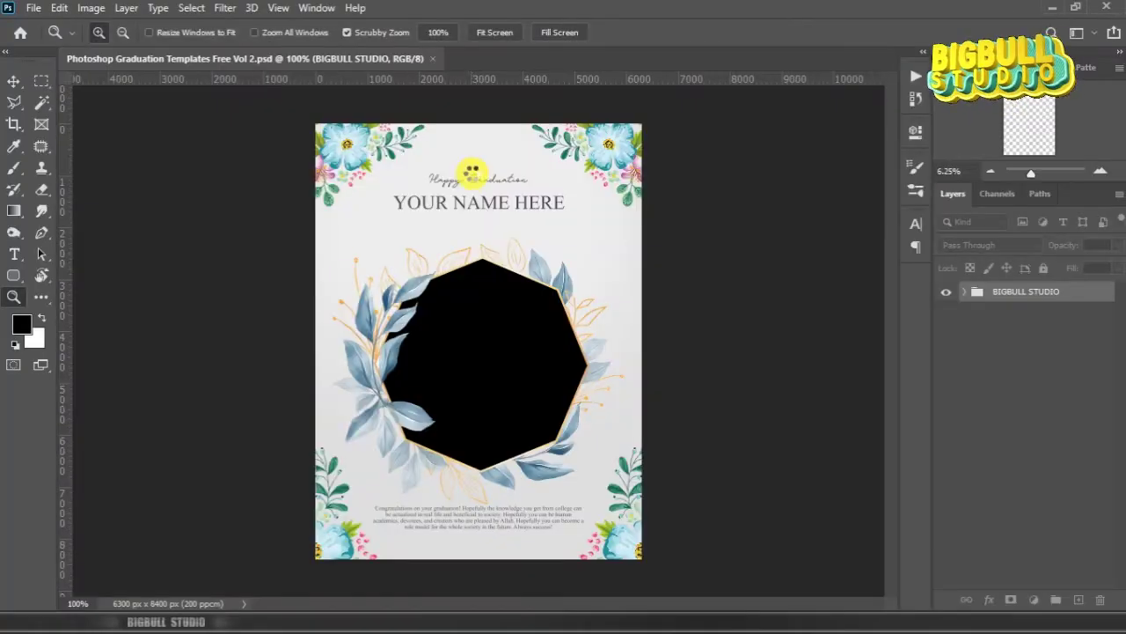
- Fit the page on screen, expand the BIGBULL STUDIO and Main groups, and select Clip Layer
right_click(632, 220)
click(641, 231)
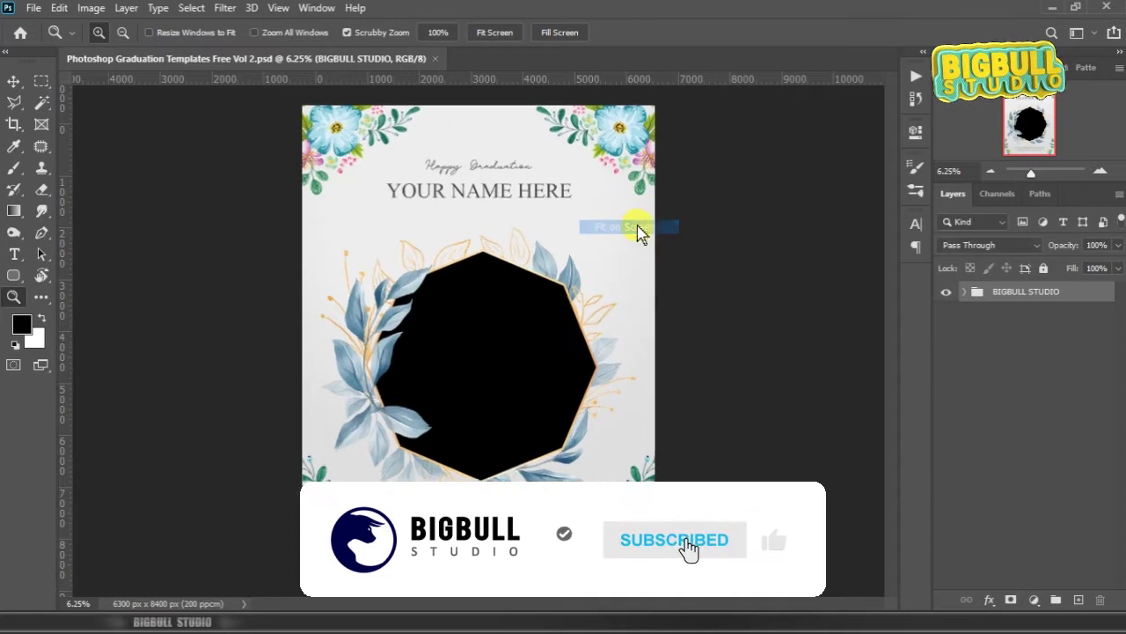
click(13, 82)
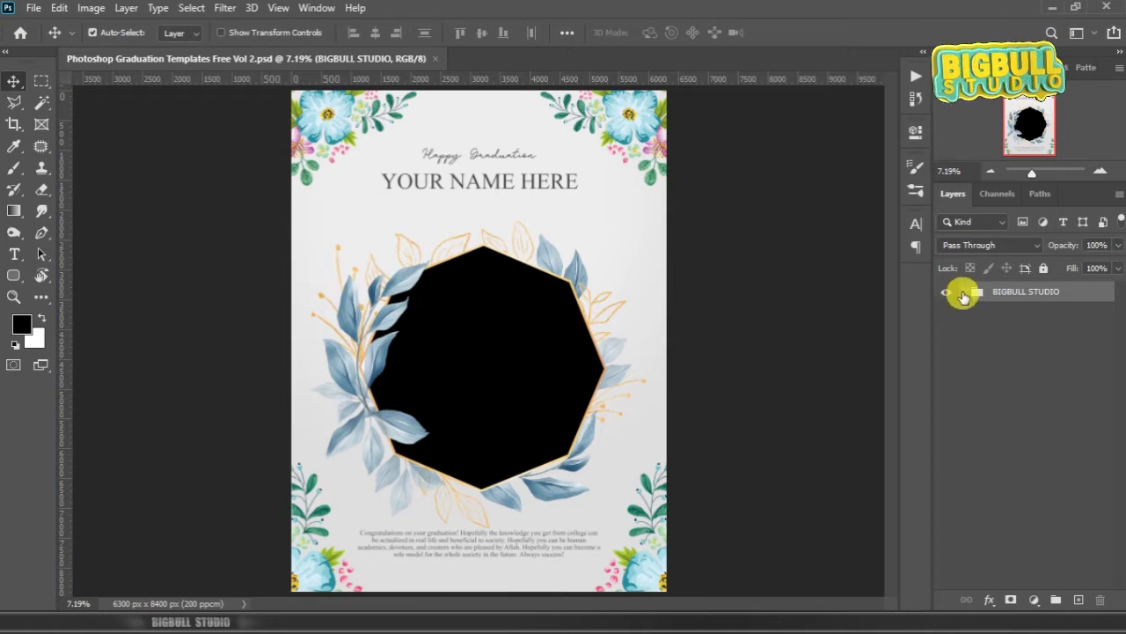
click(967, 292)
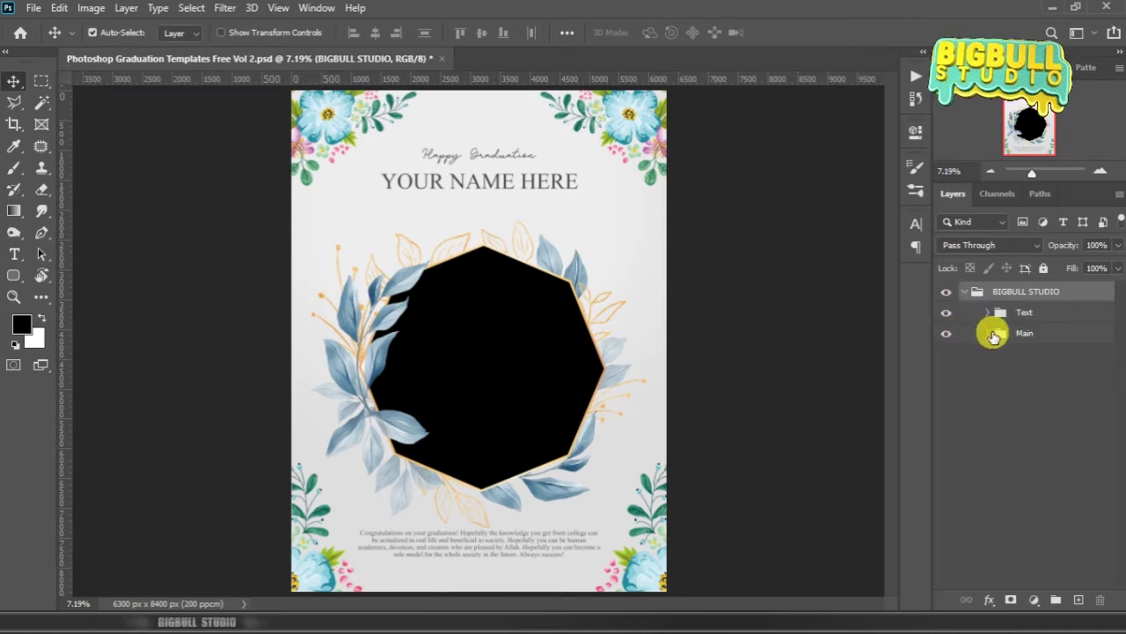
click(993, 336)
click(988, 335)
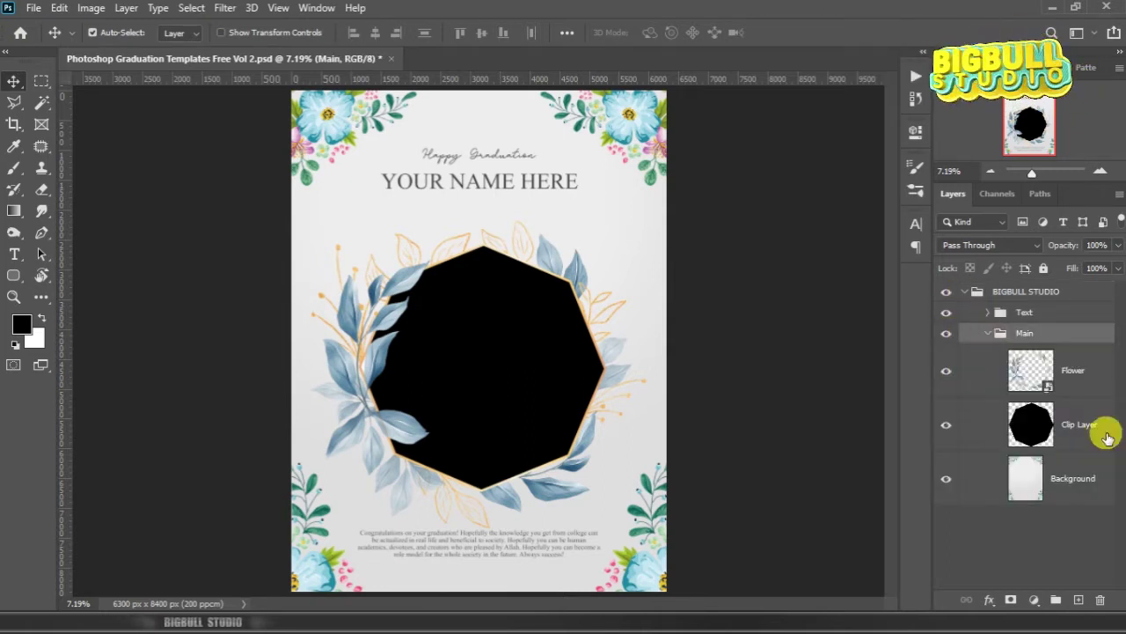
click(1089, 426)
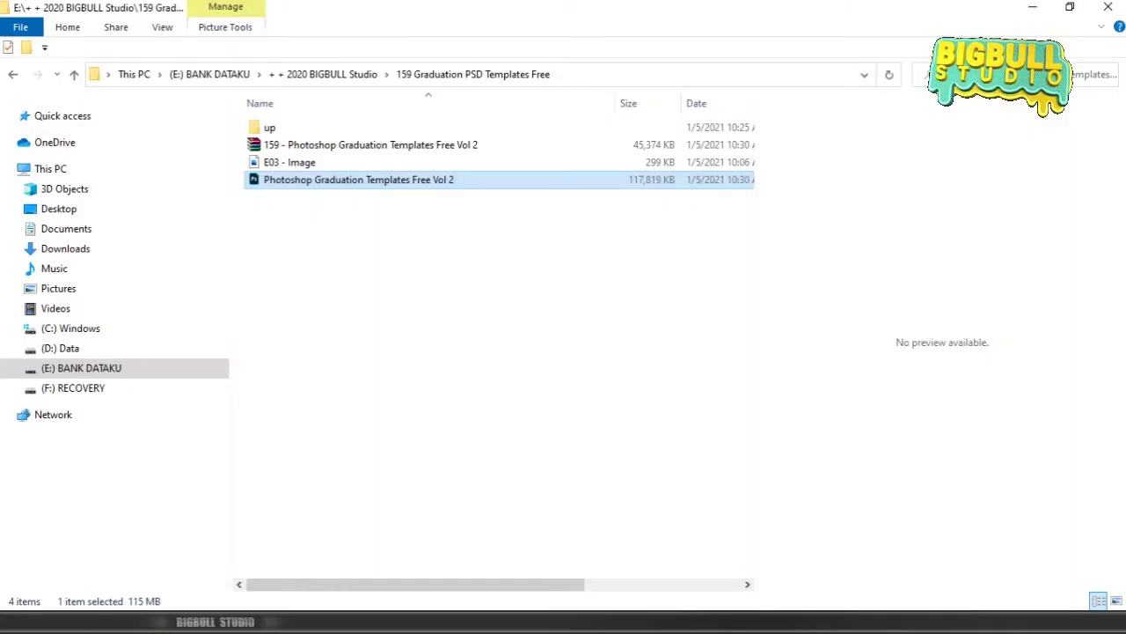
- Place the E03 - Image photo above Clip Layer, scaled to about 72% and centred over the frame
click(299, 165)
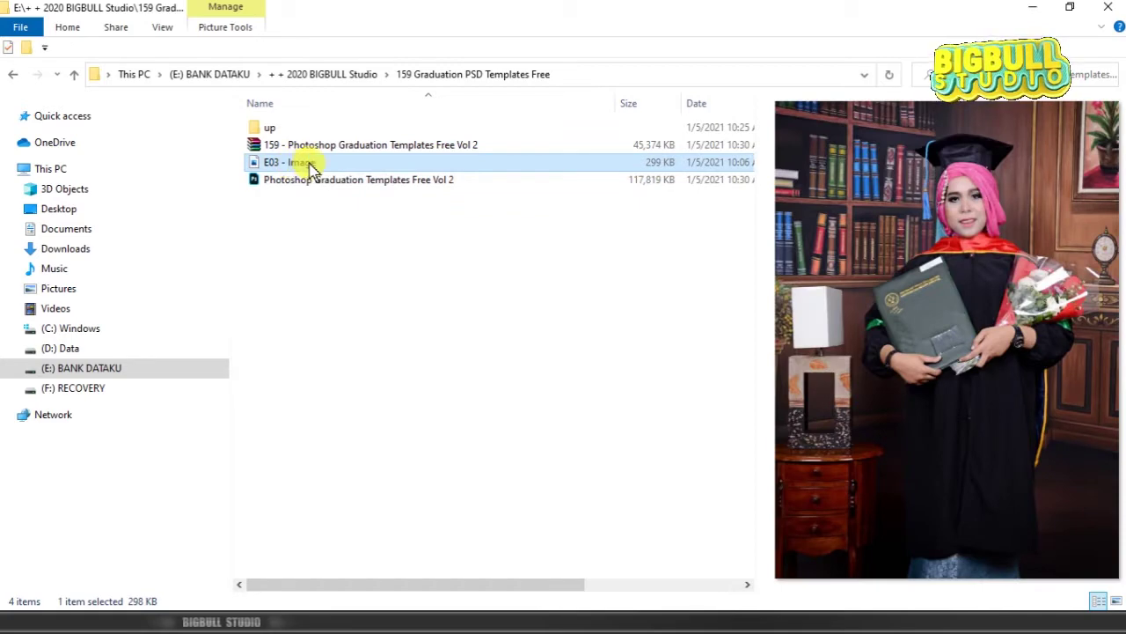
mouse_move(310, 167)
mouse_down()
mouse_move(319, 608)
mouse_move(478, 324)
mouse_up()
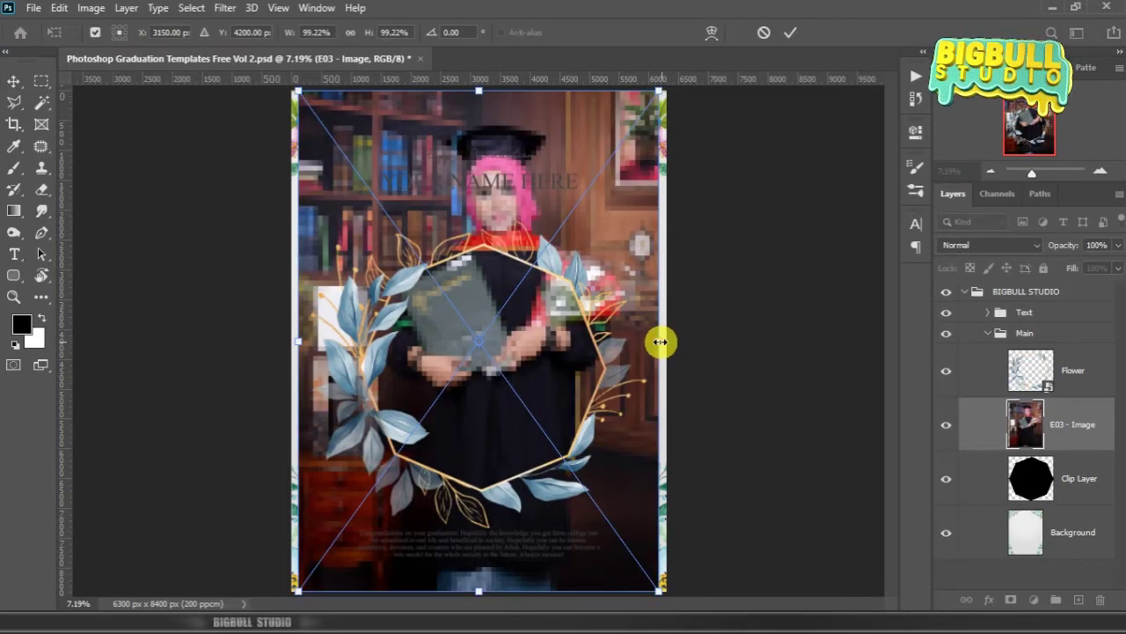
drag(660, 342, 646, 344)
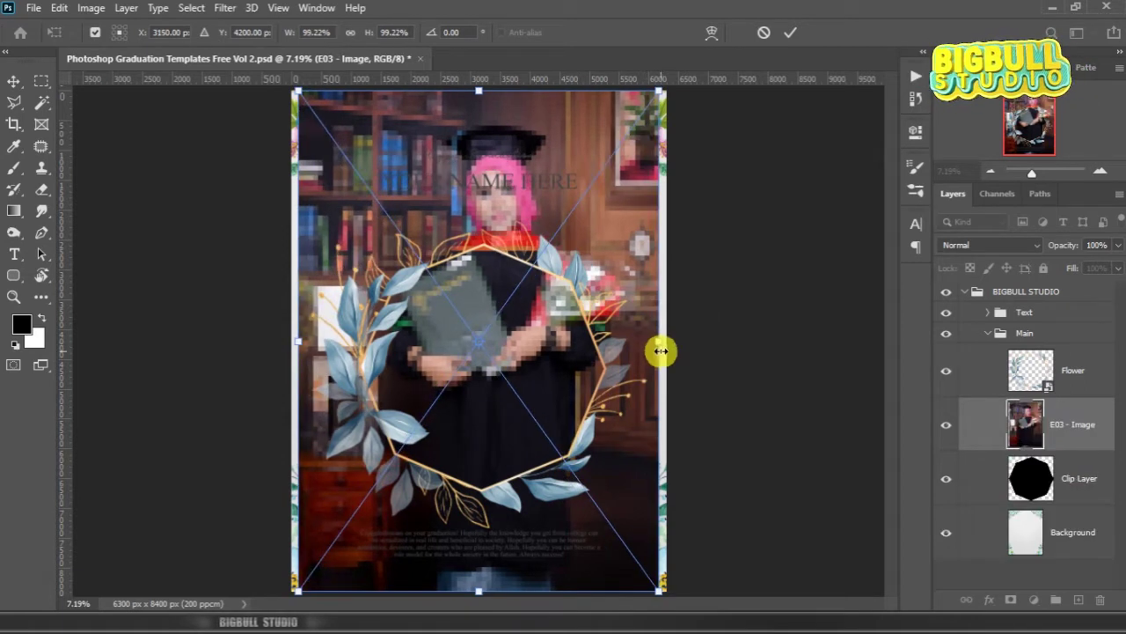
mouse_move(655, 338)
mouse_down()
mouse_move(600, 349)
mouse_move(560, 336)
mouse_up()
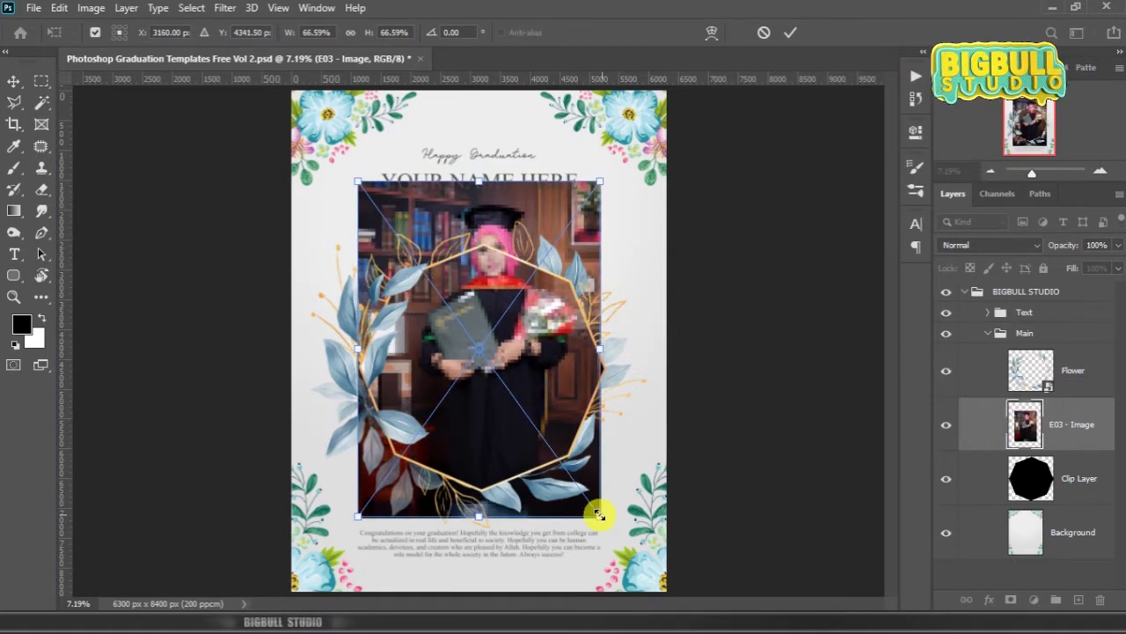
drag(597, 511, 603, 521)
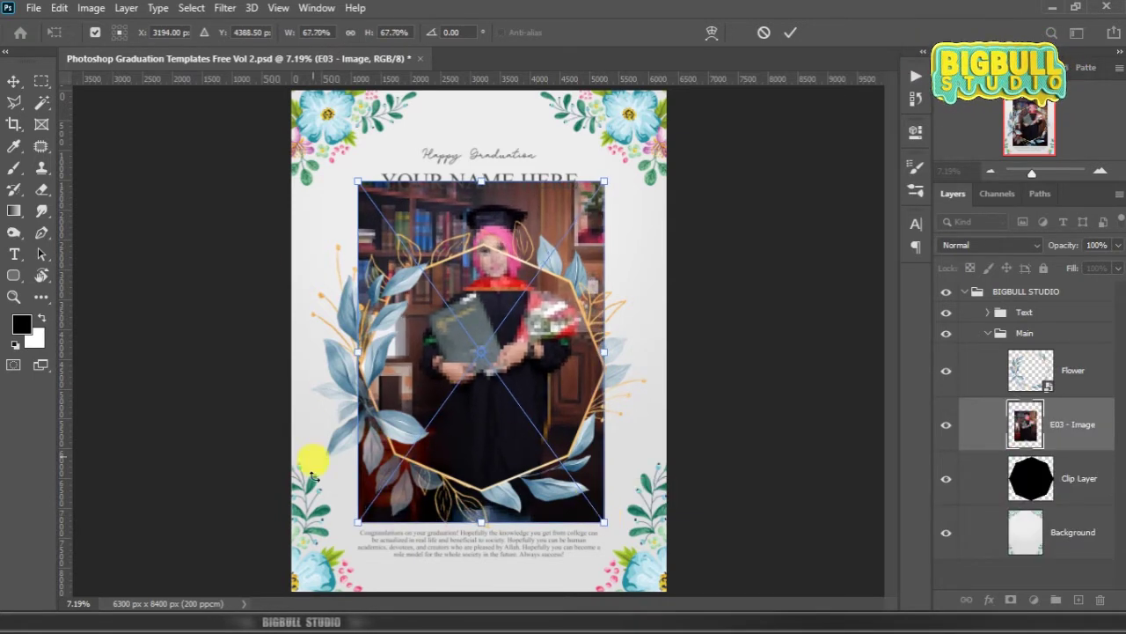
drag(356, 523, 335, 538)
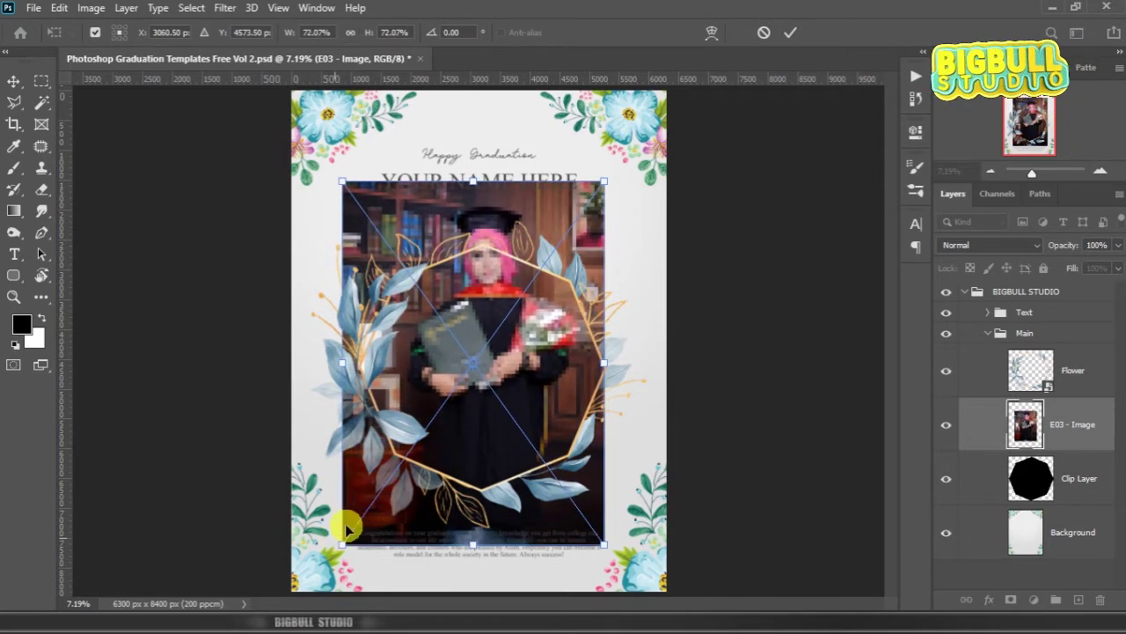
key(shift+Up)
key(shift+Up)
key(shift+Up)
key(shift+Up)
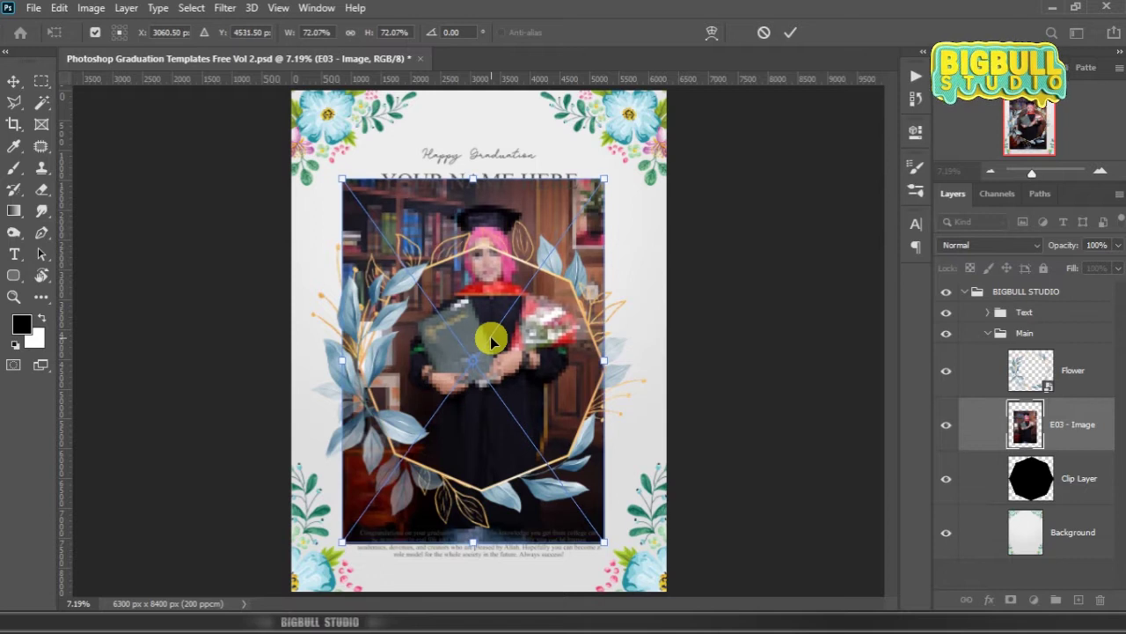
key(shift+Up)
key(shift+Up)
key(shift+Up)
key(shift+Up)
key(Up)
key(Up)
key(Up)
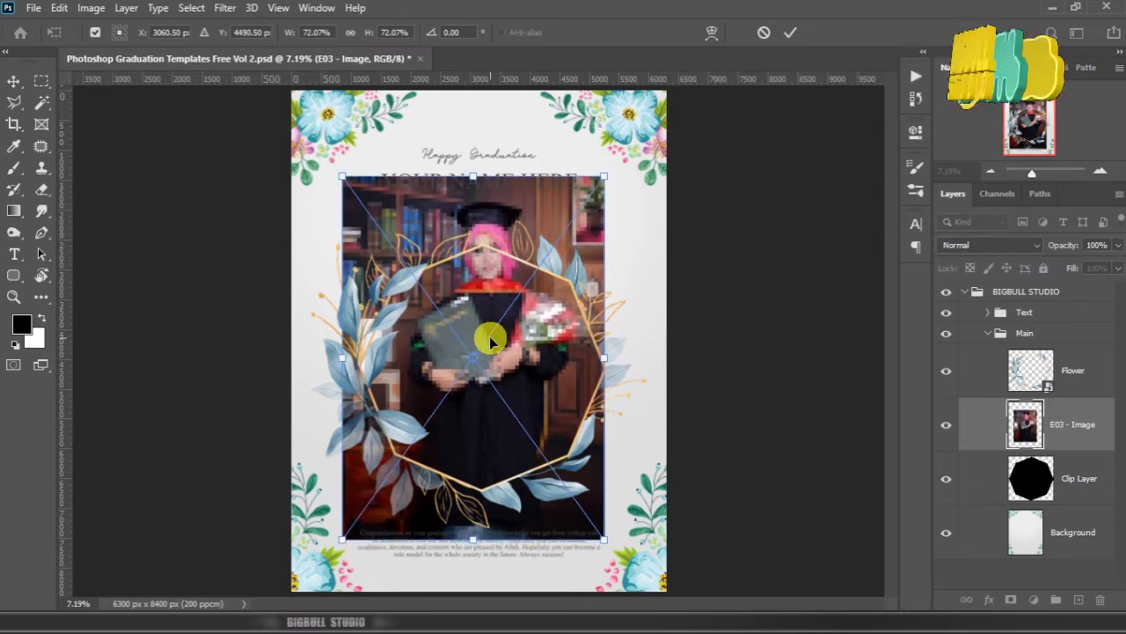
key(Return)
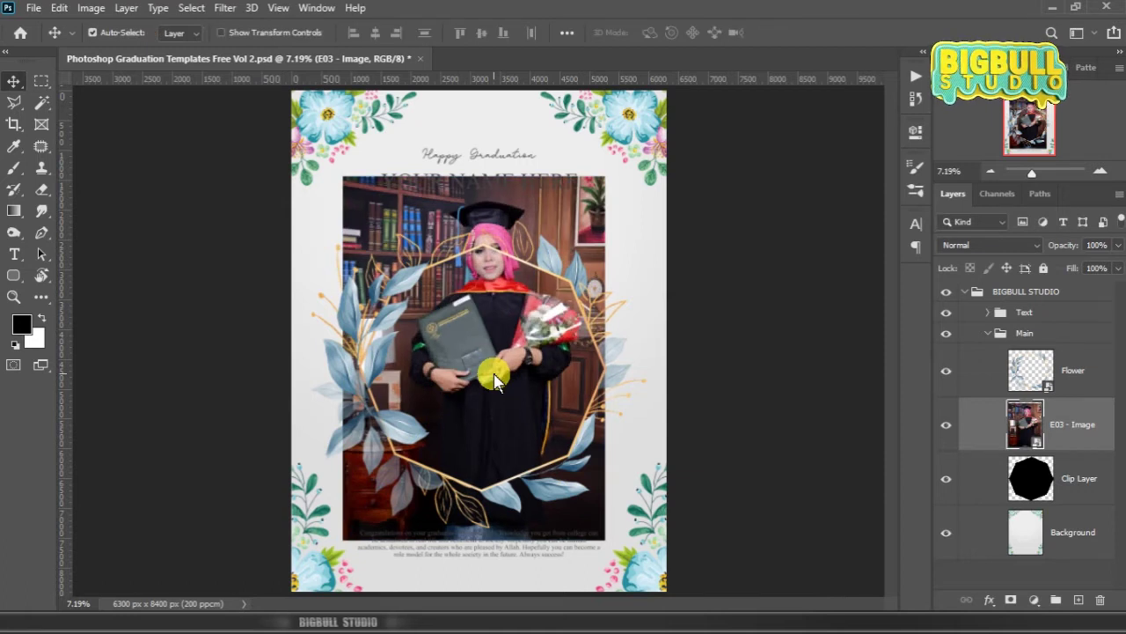
- Briefly toggle the Flower layer's visibility and the photo's clipping to check the frame
click(947, 370)
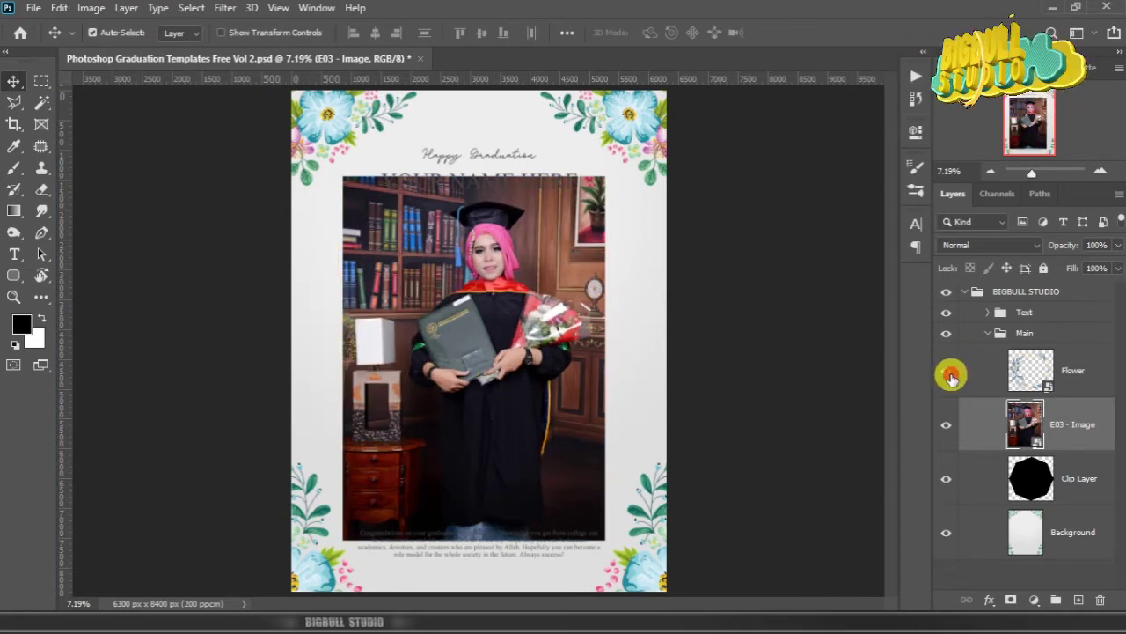
click(947, 371)
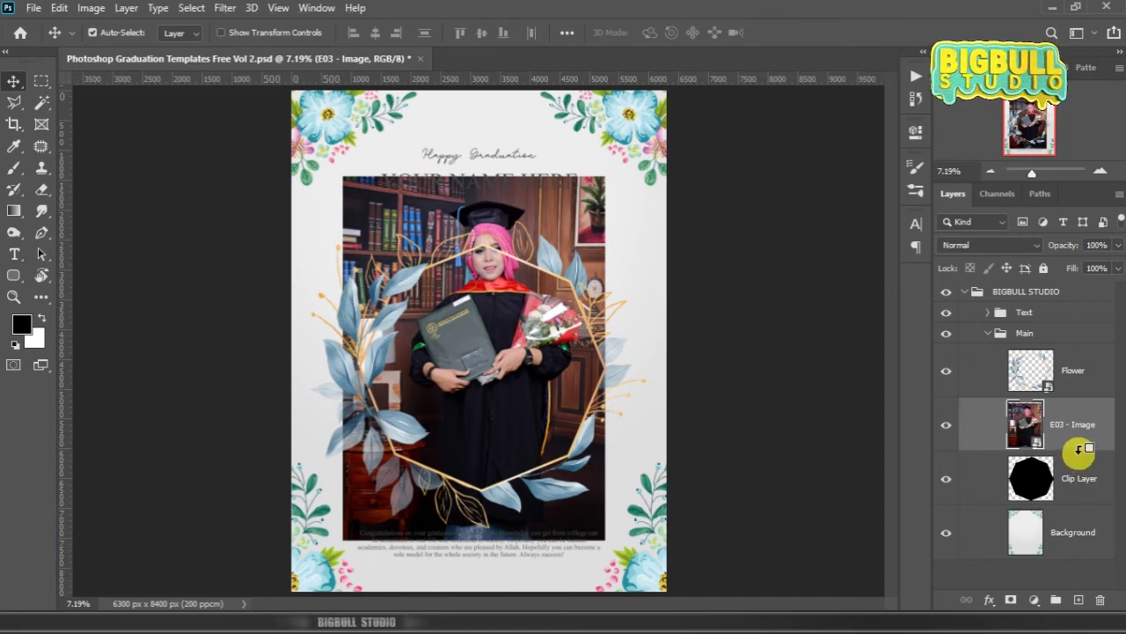
alt+click(1079, 451)
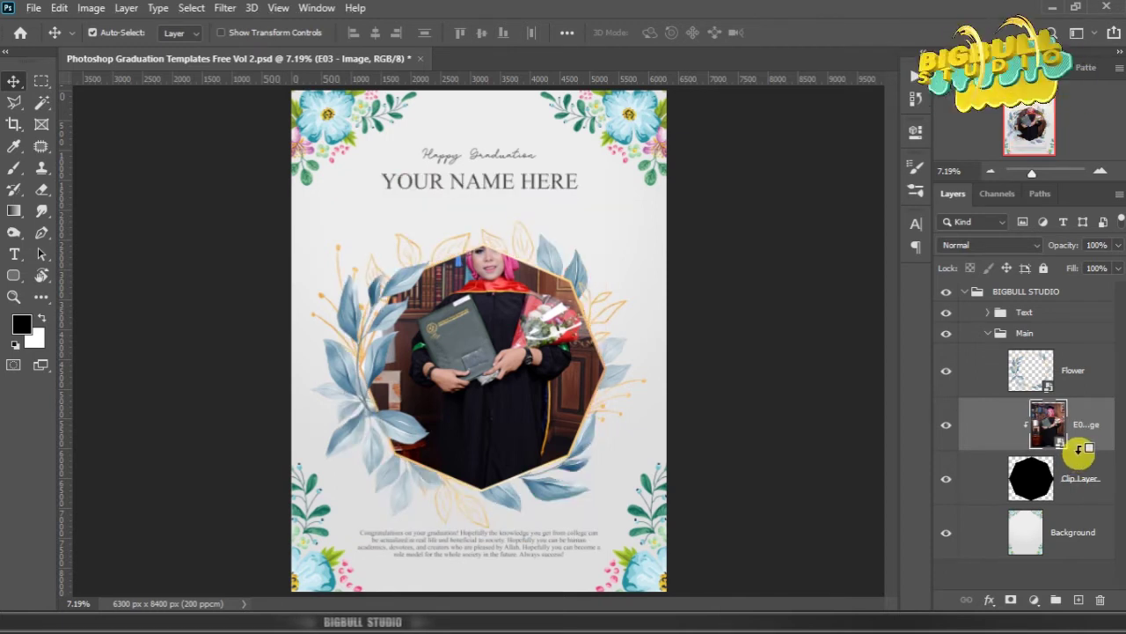
alt+click(1079, 450)
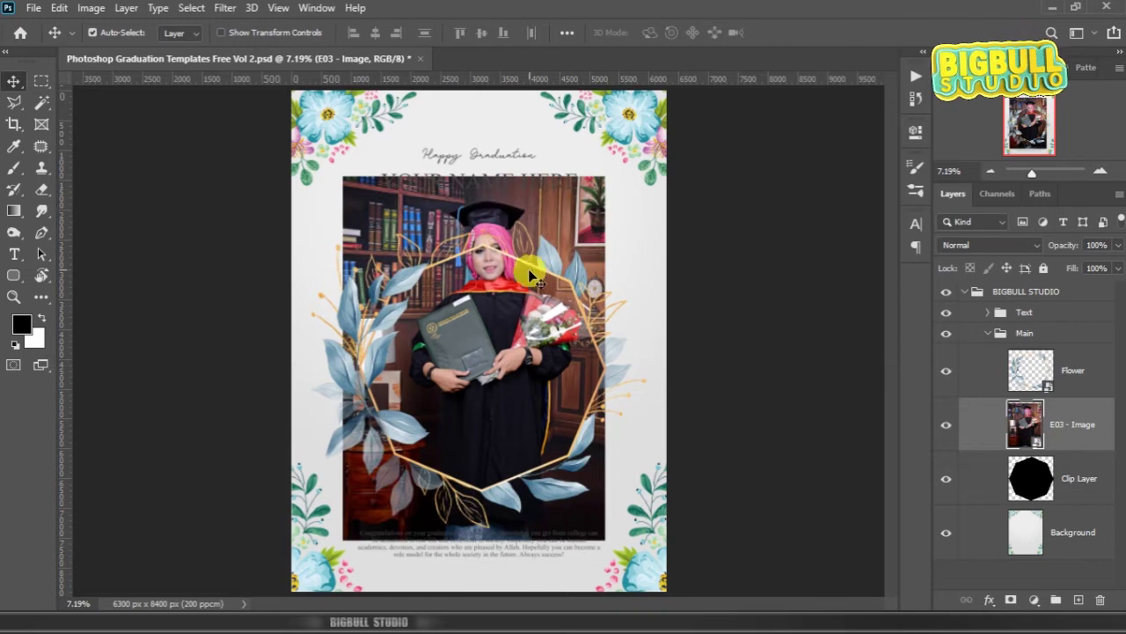
- Zoom in on the graduate's face and cap and hide the Flower layer
key(z)
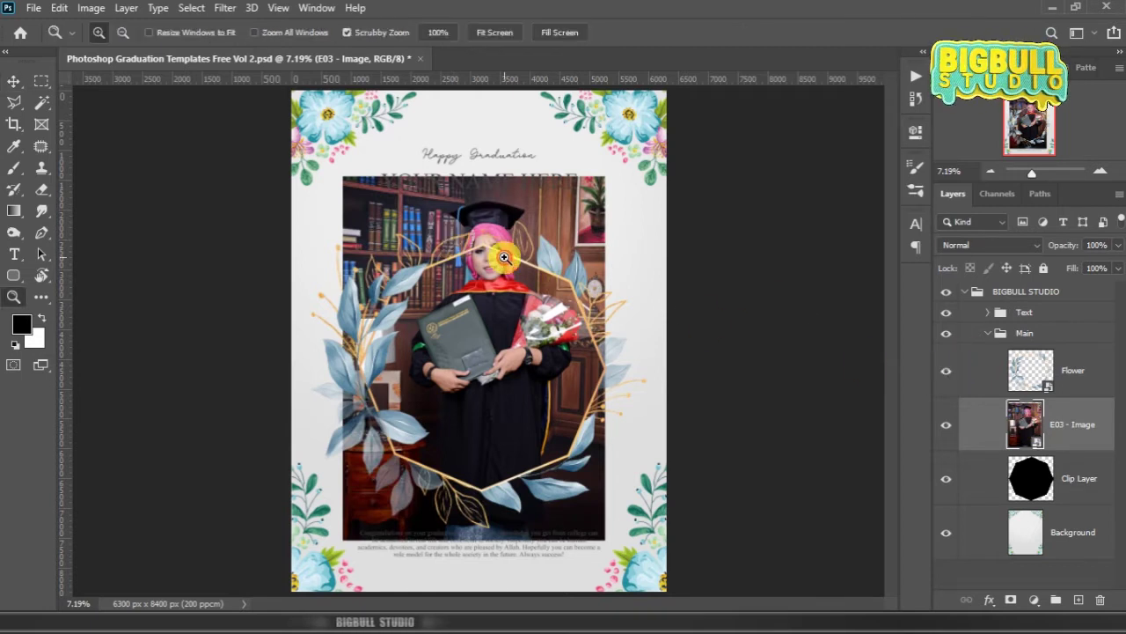
click(495, 239)
click(491, 235)
click(492, 235)
click(491, 215)
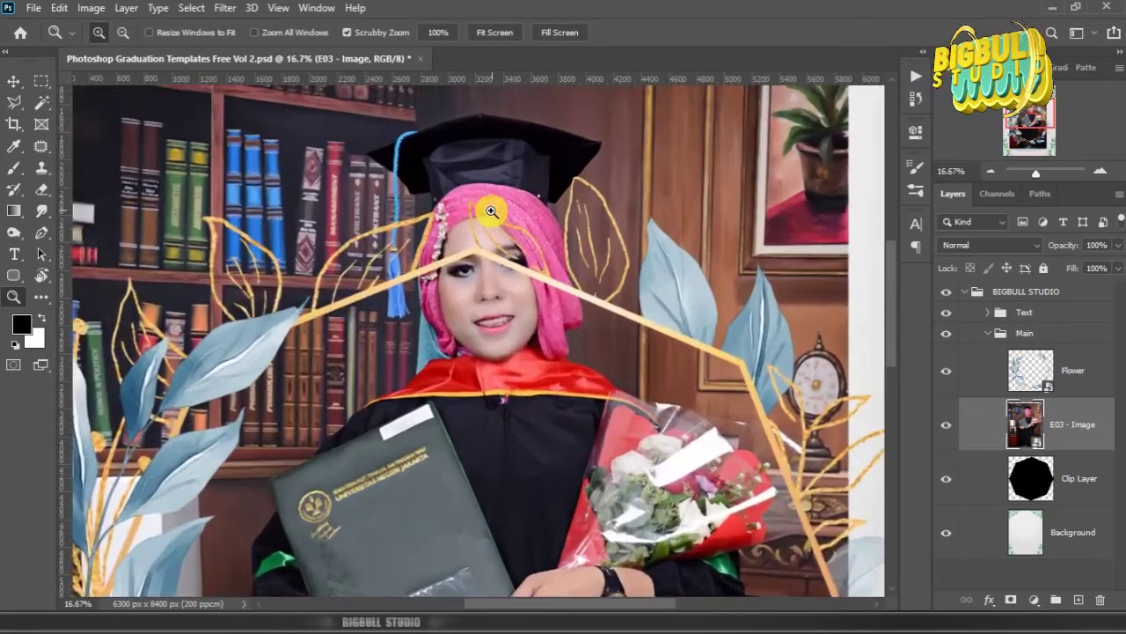
mouse_move(568, 226)
mouse_down()
mouse_move(575, 243)
mouse_move(526, 229)
mouse_up()
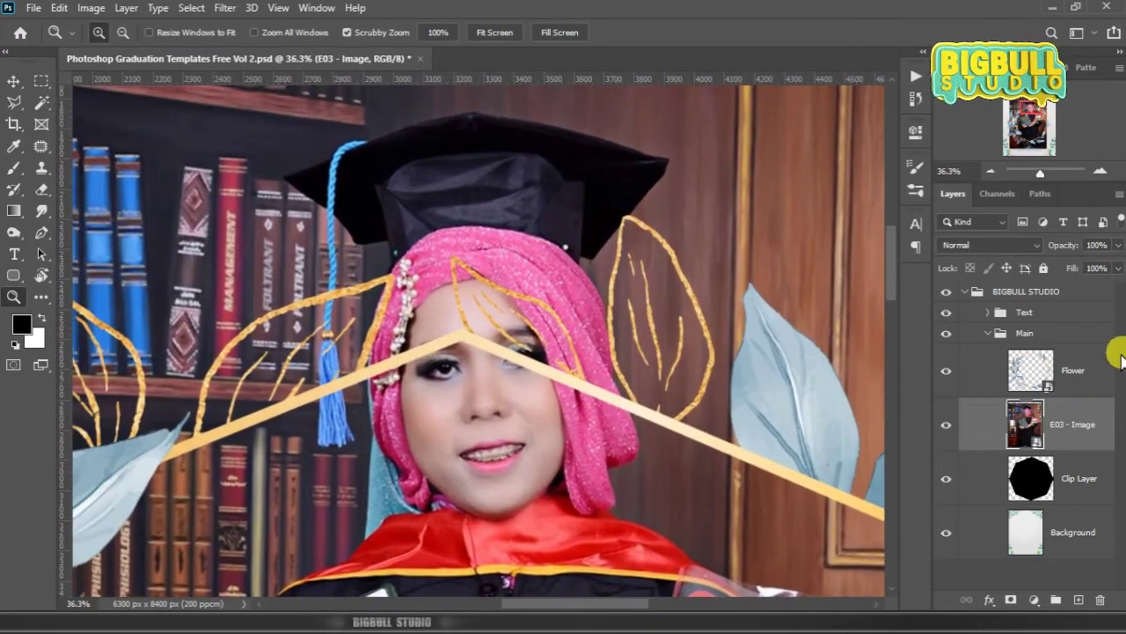
click(945, 371)
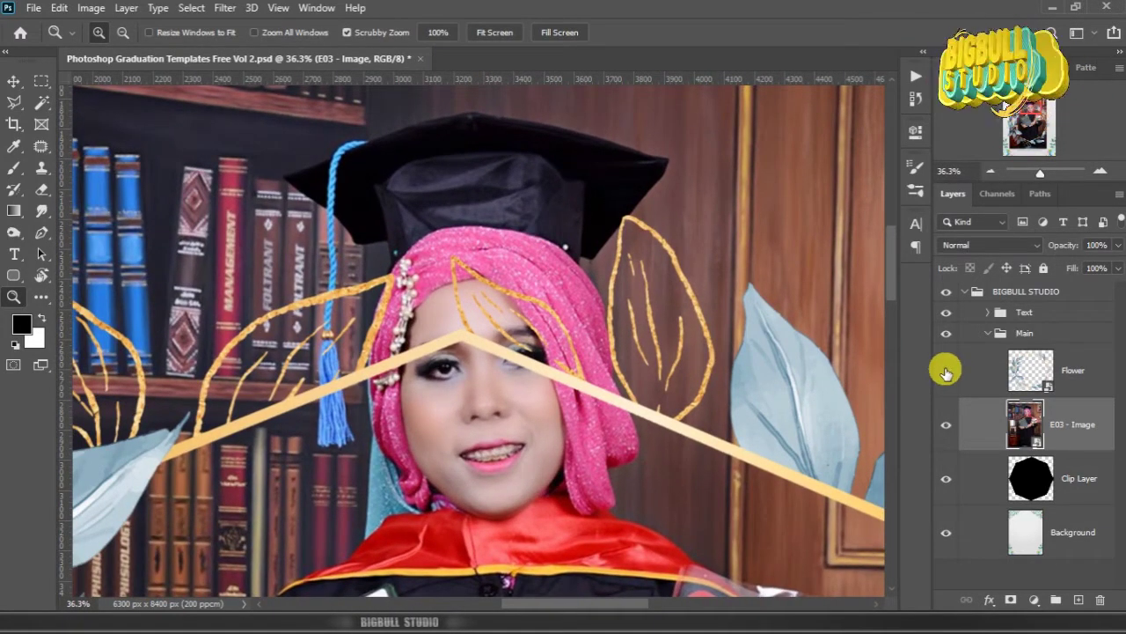
click(944, 371)
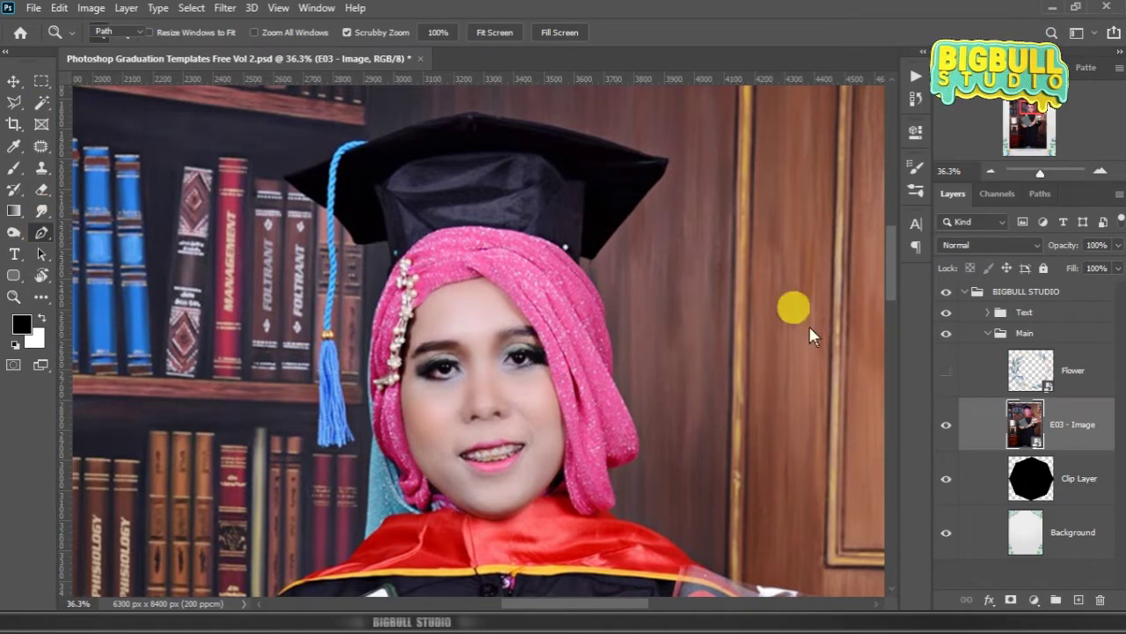
- Start a pen path up the pink headscarf's right edge to the cap brim tip
key(p)
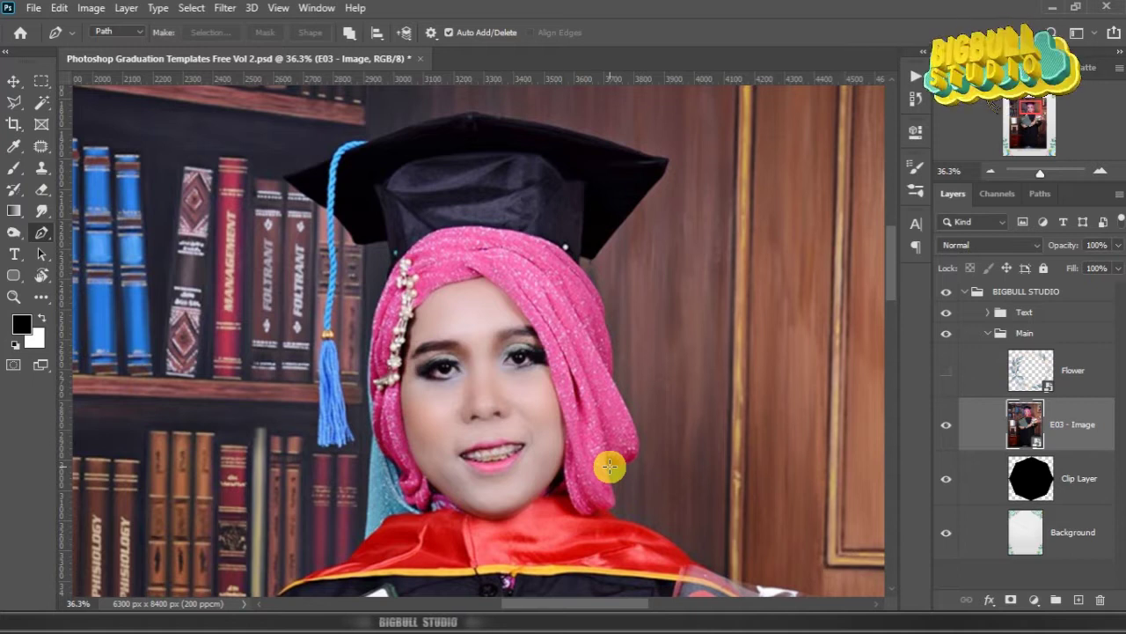
click(609, 463)
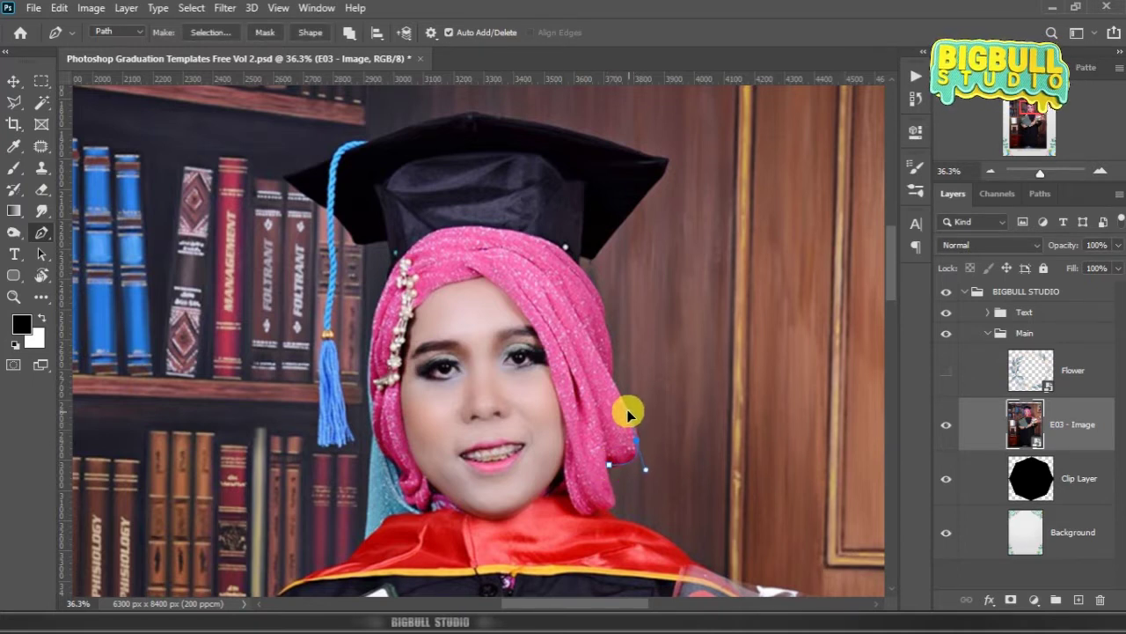
mouse_move(608, 373)
mouse_down()
mouse_move(605, 291)
mouse_move(595, 289)
mouse_up()
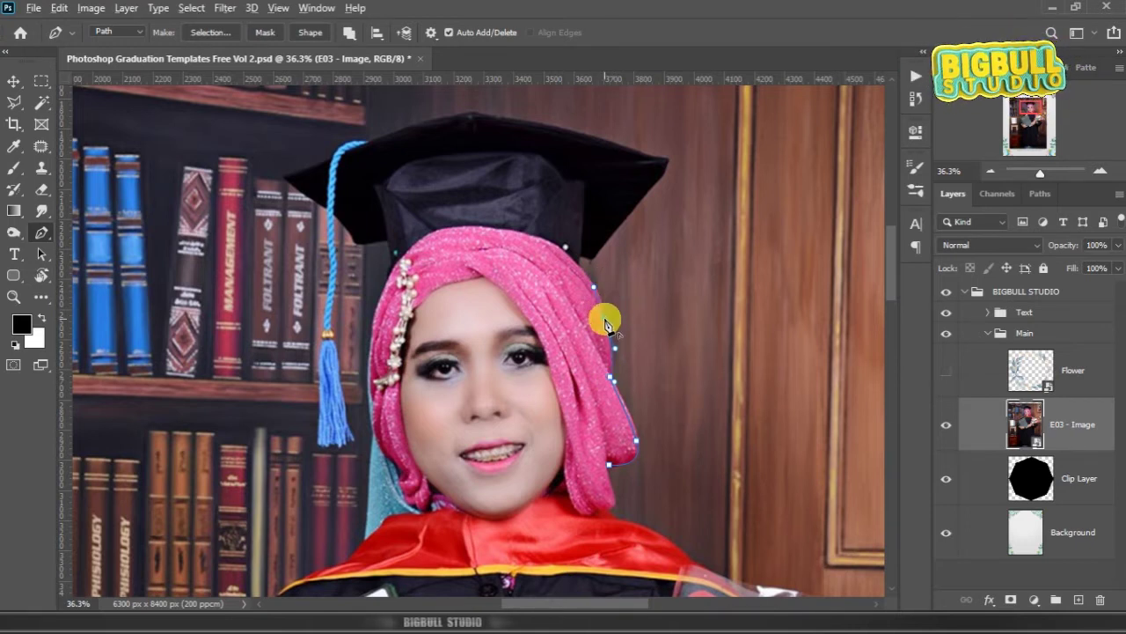
click(588, 259)
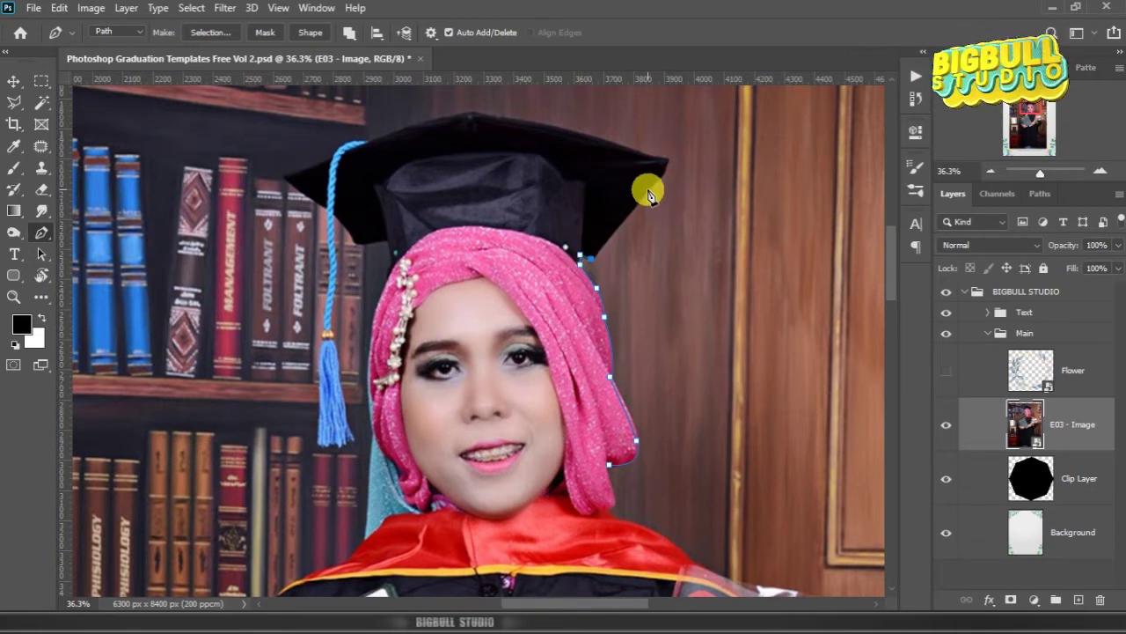
click(665, 167)
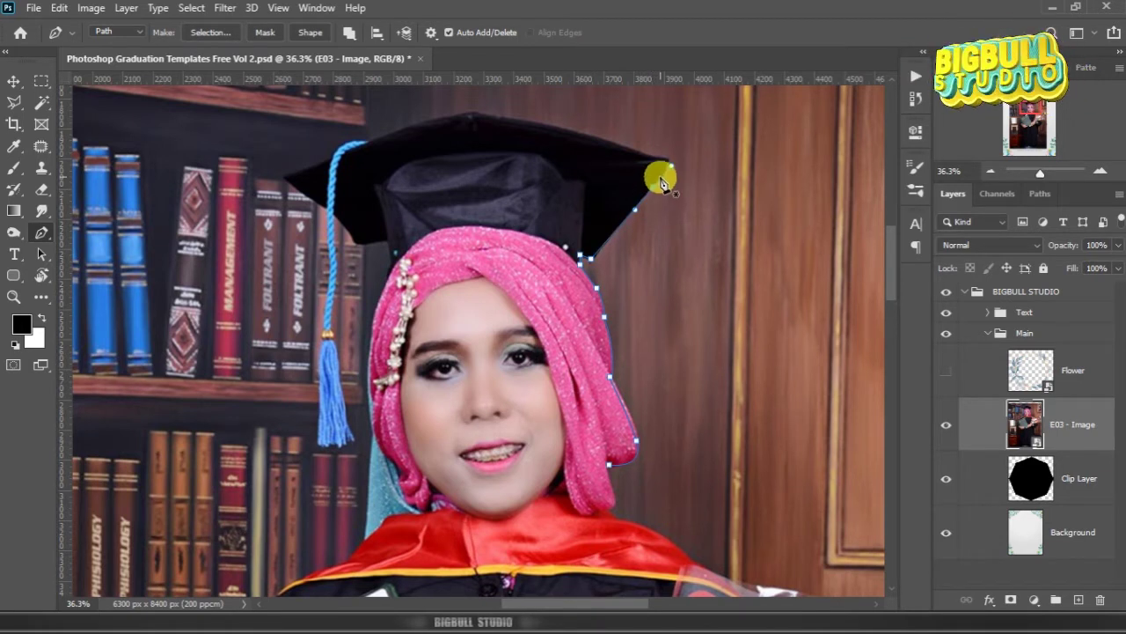
- Trace the path across the mortarboard's top edge and around its left corner
key(ctrl)
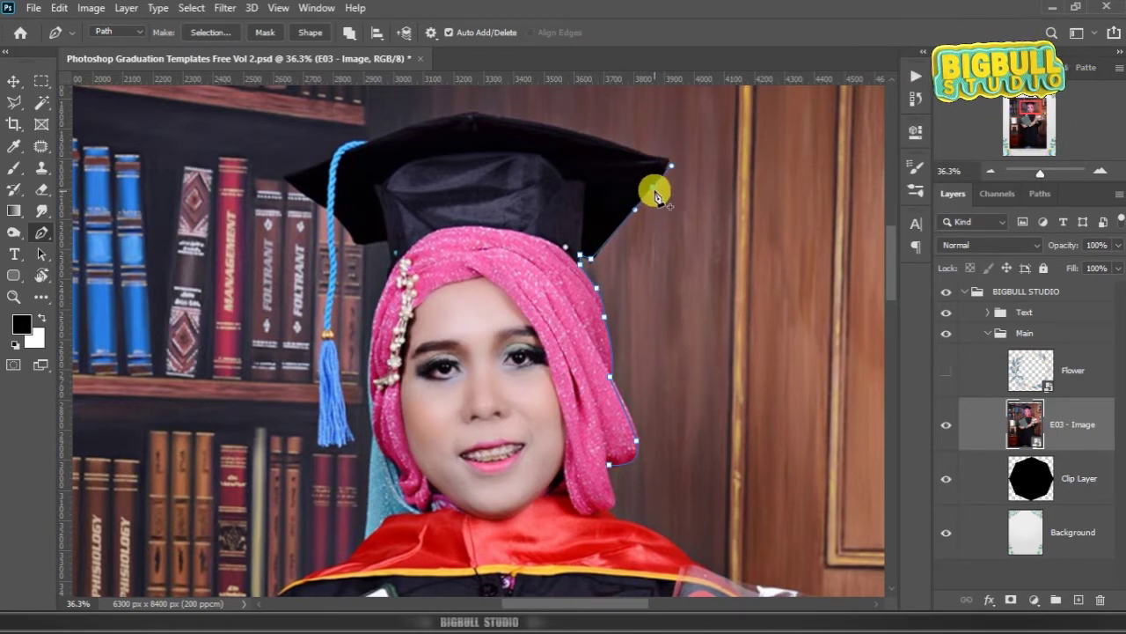
click(653, 186)
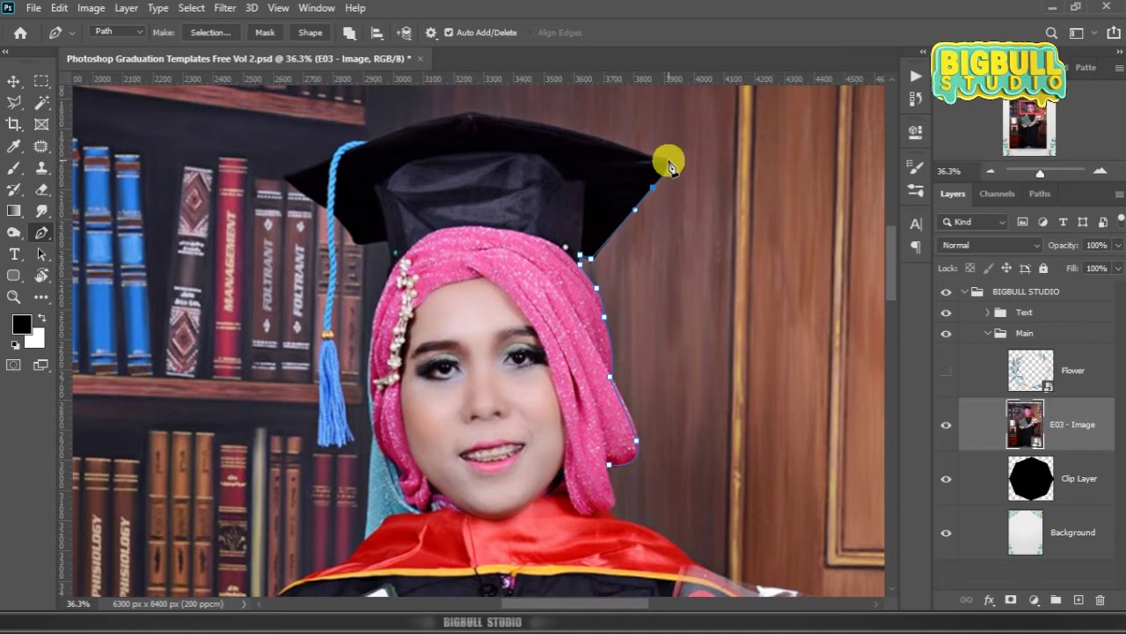
click(602, 141)
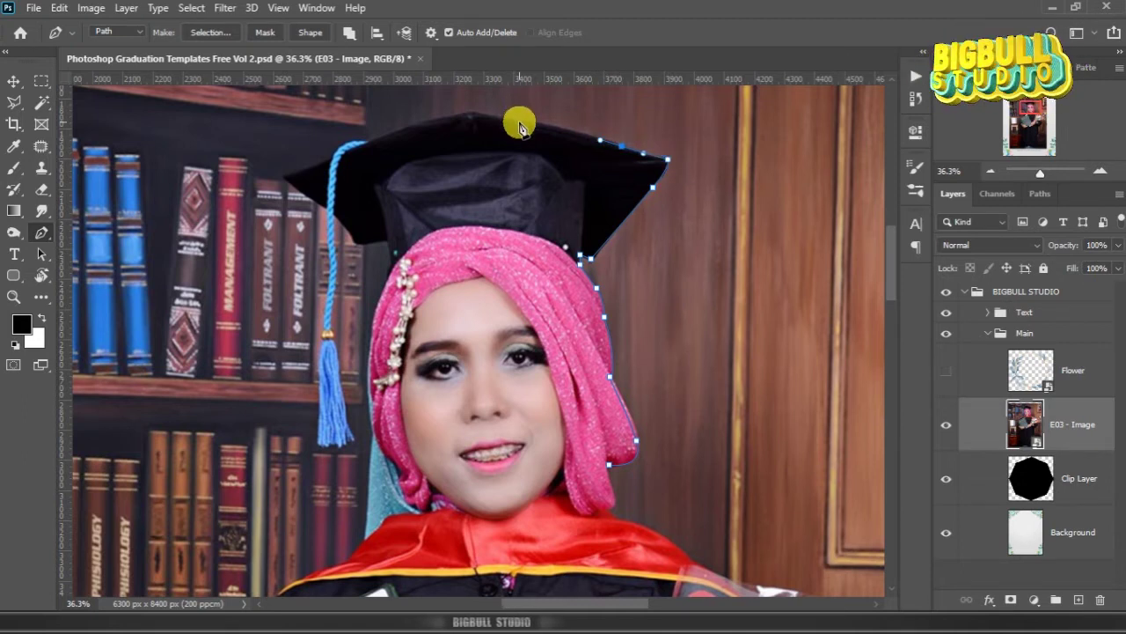
click(513, 120)
click(478, 111)
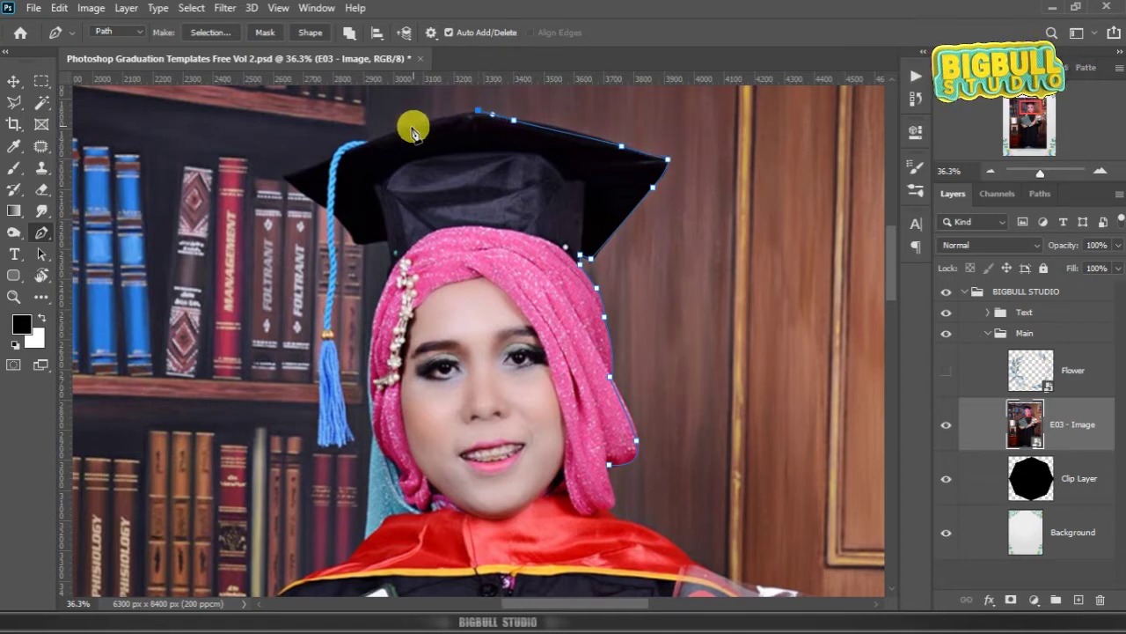
click(394, 133)
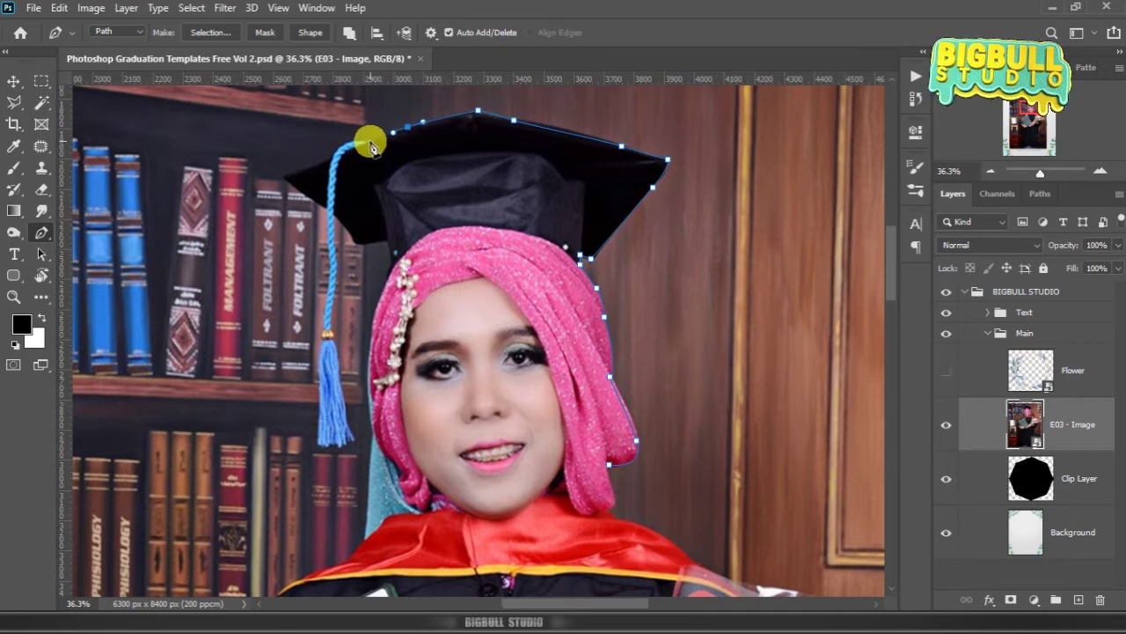
click(370, 142)
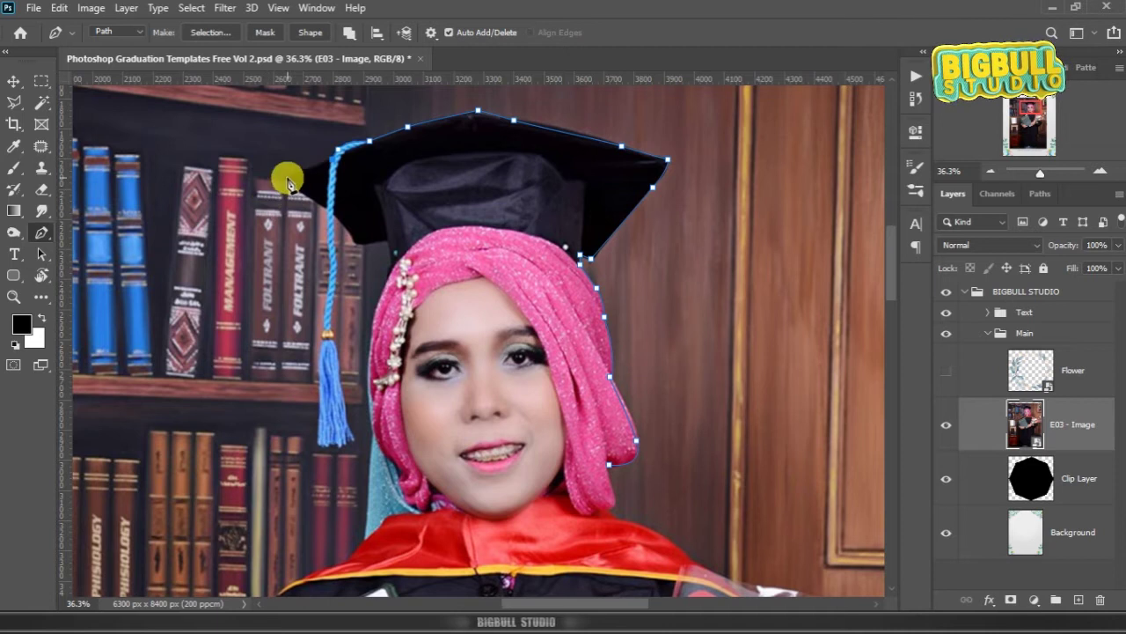
drag(284, 176, 261, 179)
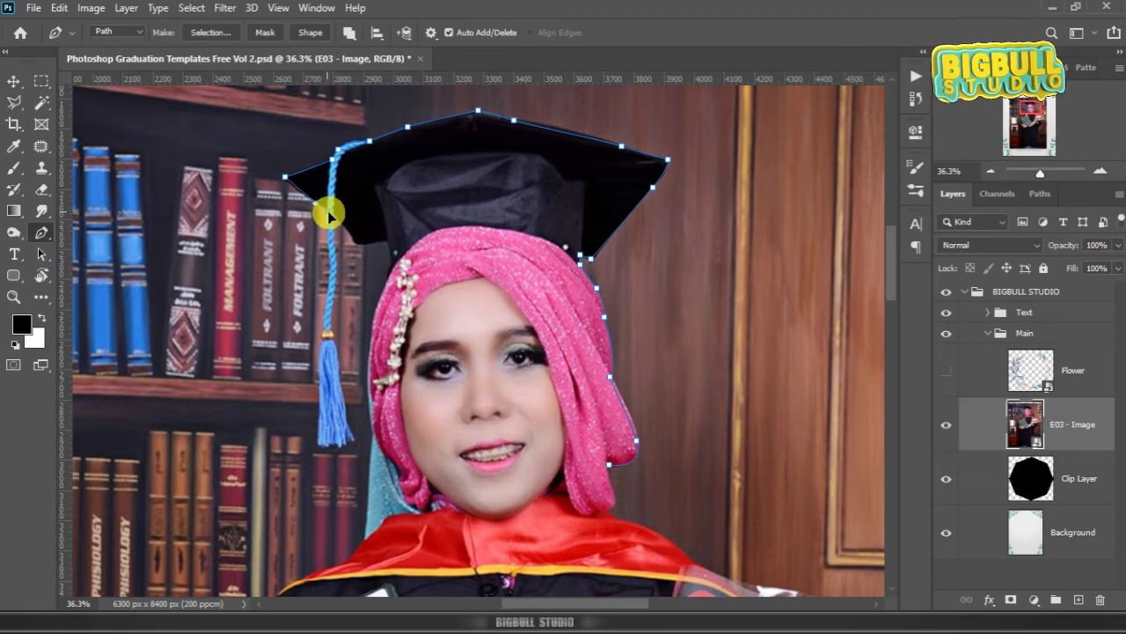
scroll(352, 226, up, 2)
scroll(330, 252, up, 2)
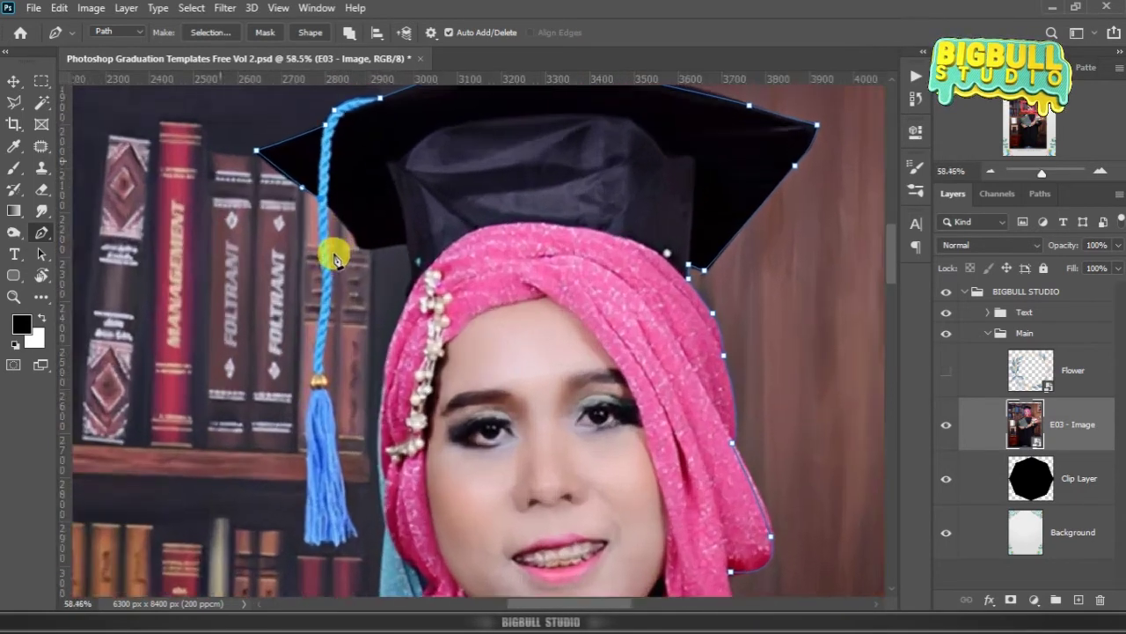
scroll(349, 226, up, 2)
- Continue the path under the cap, down the headscarf's left edge and across the red collar, closing it
click(340, 213)
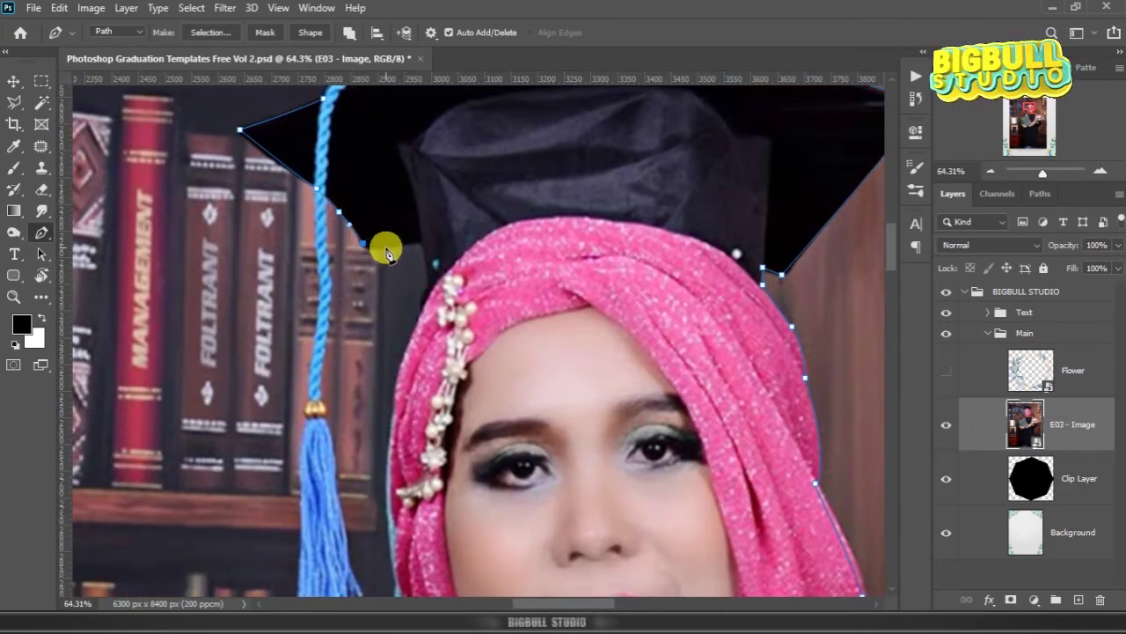
drag(388, 250, 435, 263)
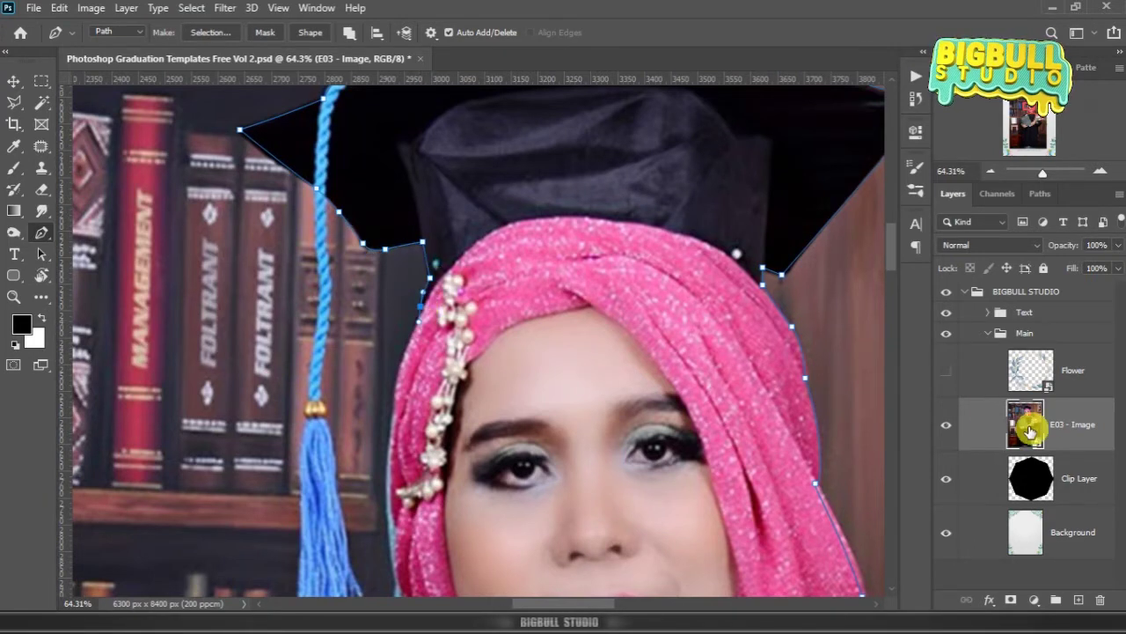
click(946, 373)
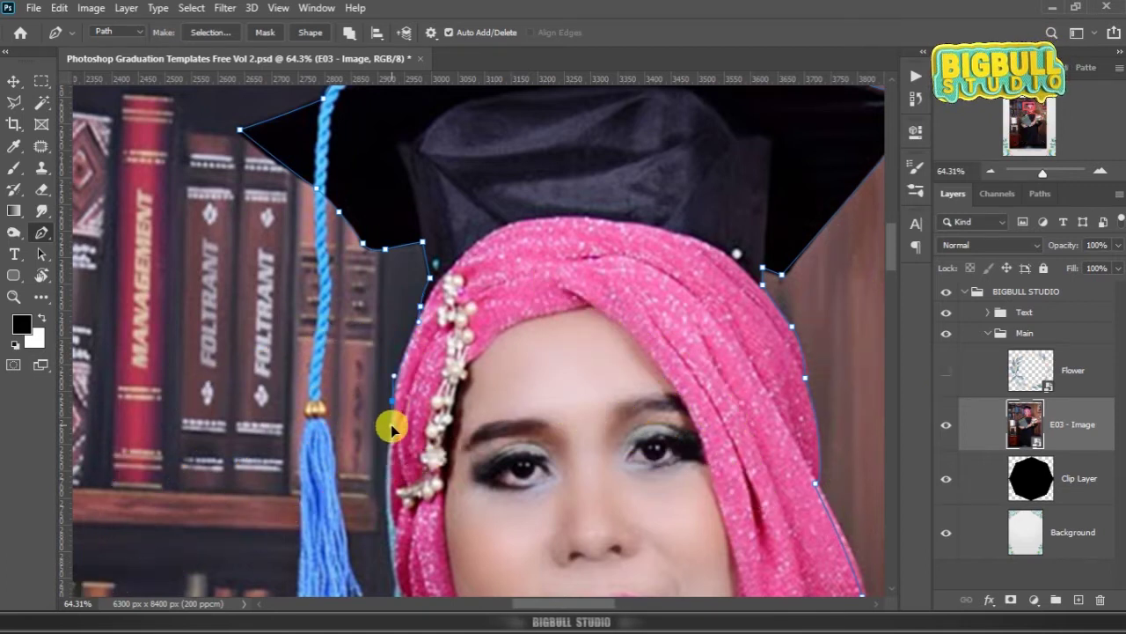
drag(429, 345, 398, 172)
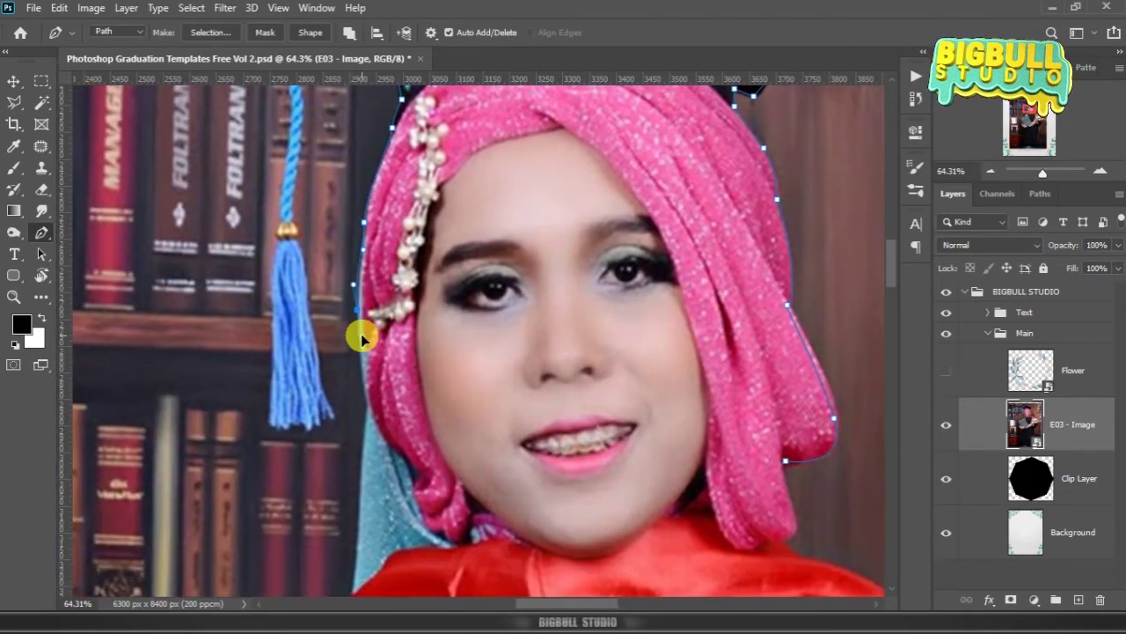
click(358, 345)
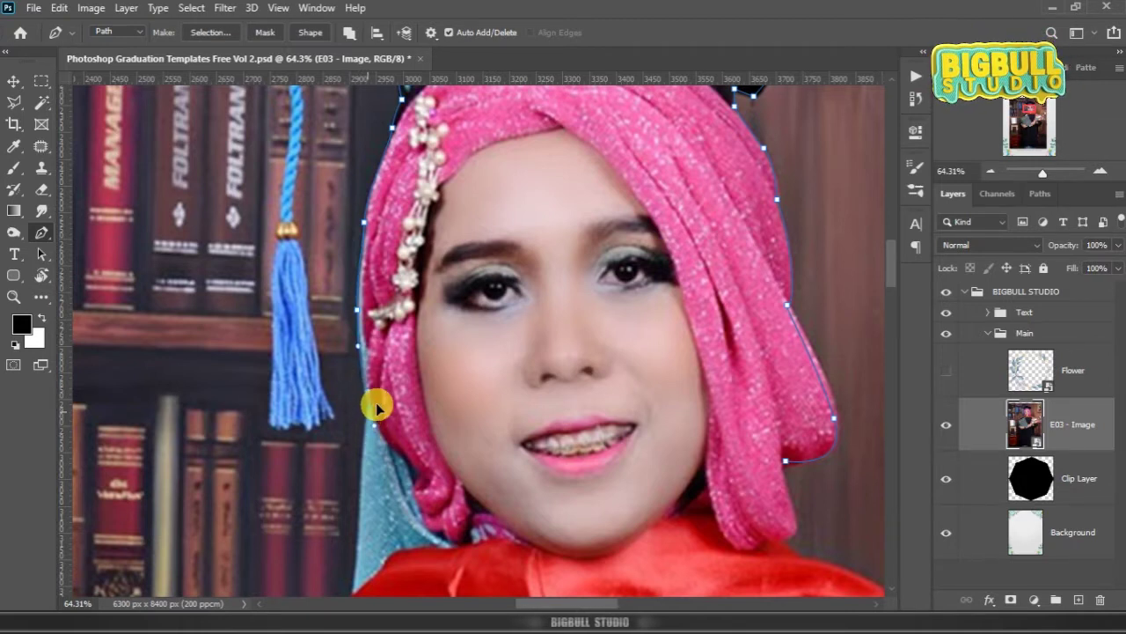
scroll(361, 414, down, 2)
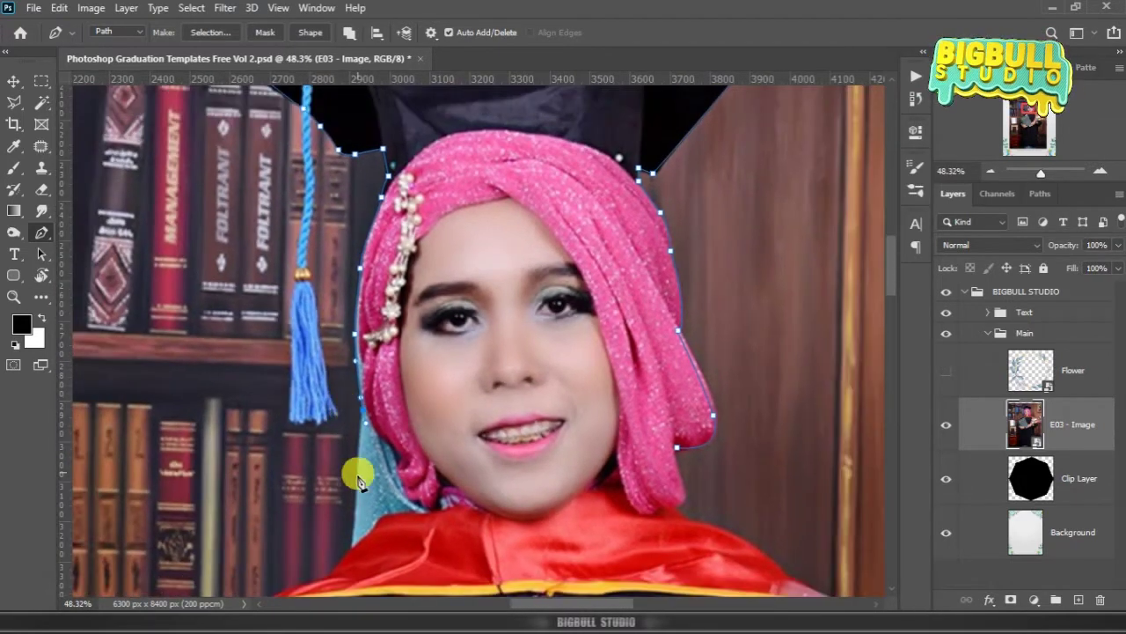
drag(355, 495, 354, 521)
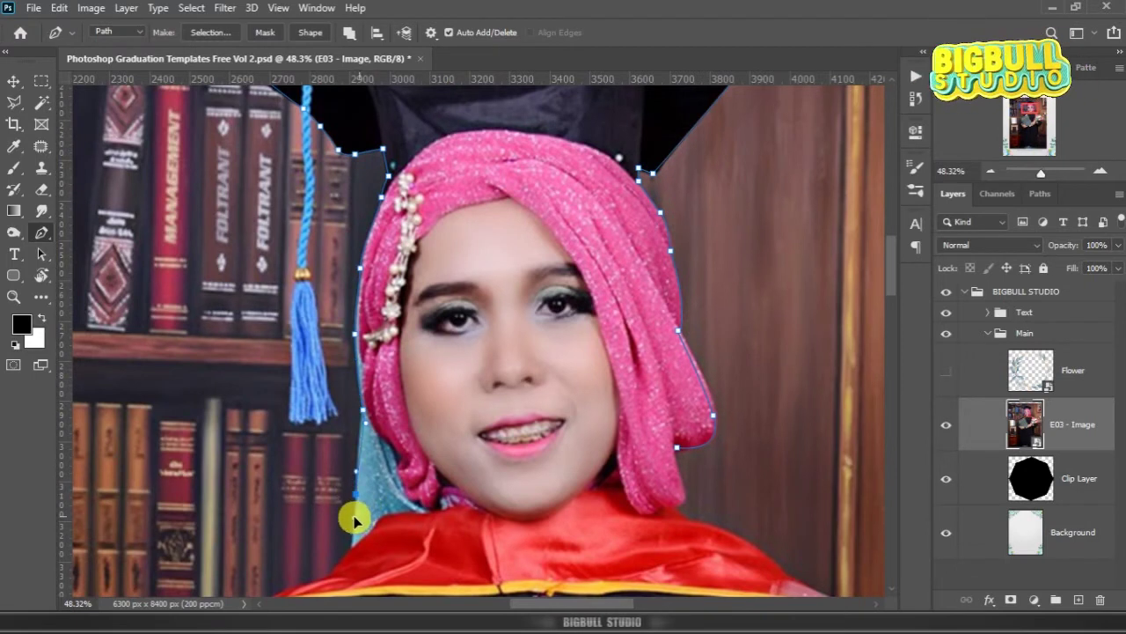
click(352, 543)
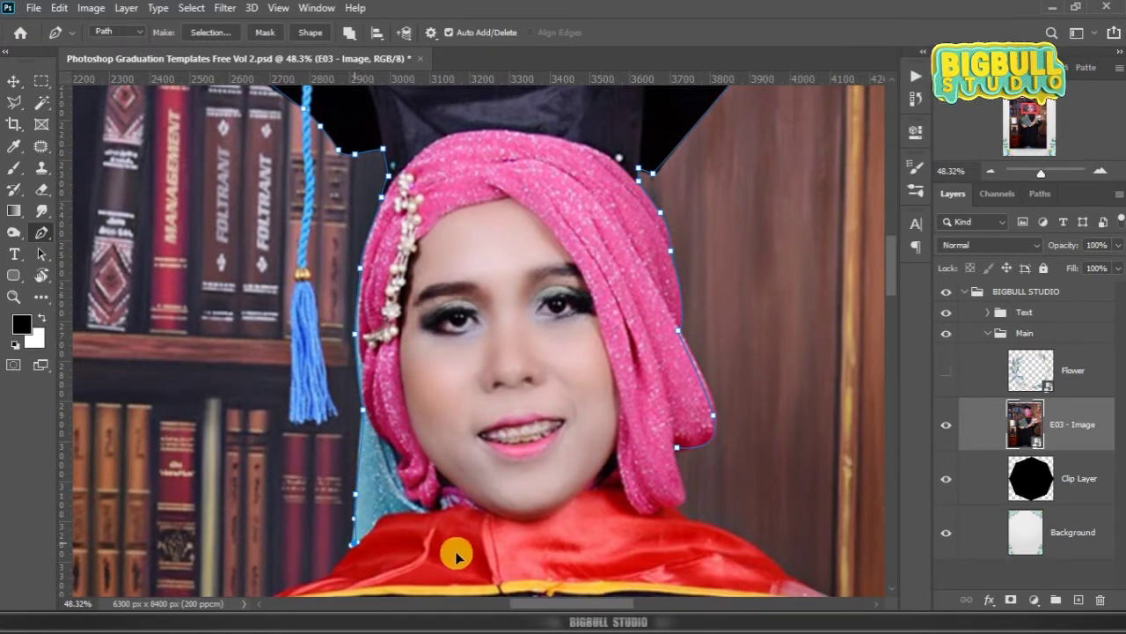
drag(461, 553, 521, 550)
drag(629, 541, 666, 511)
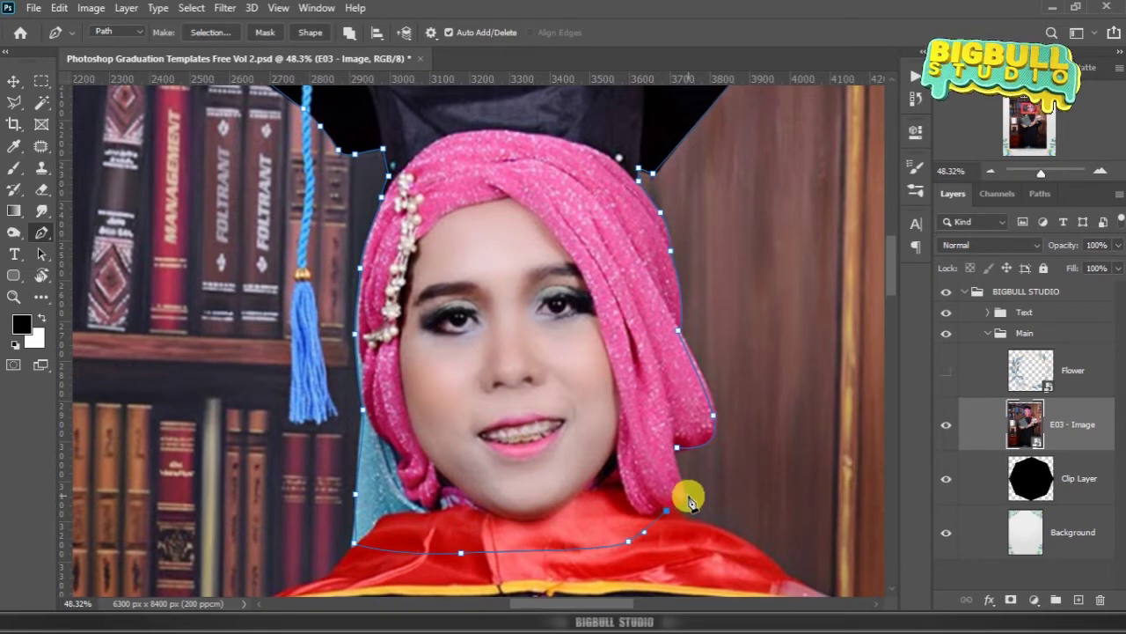
drag(675, 445, 669, 425)
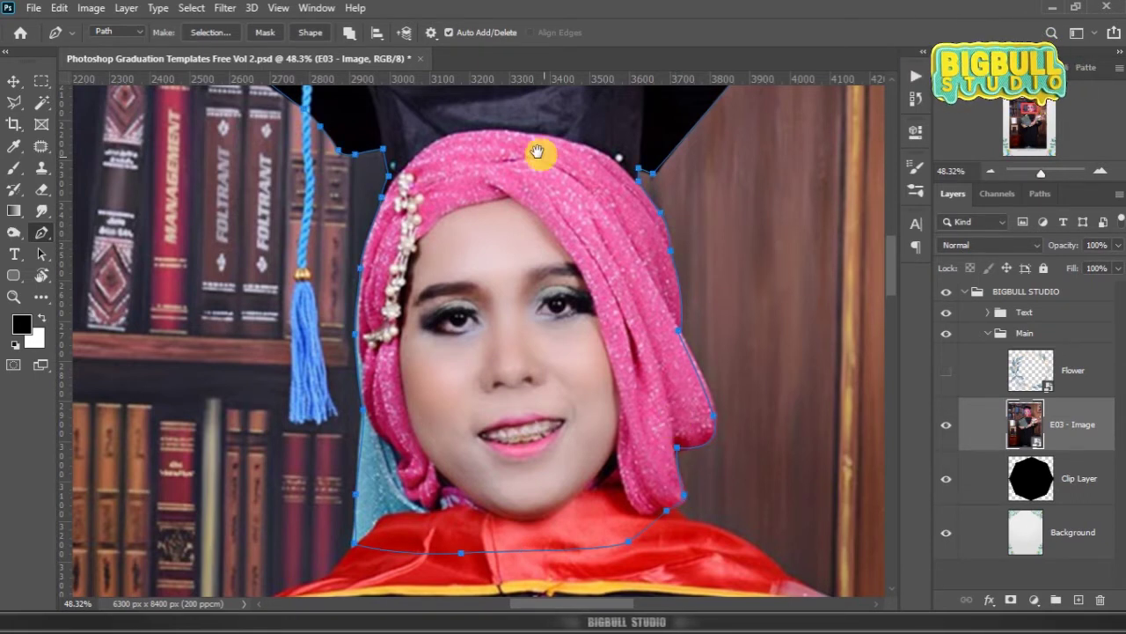
drag(535, 150, 573, 246)
- Set the Pen tool's path operation to Combine Shapes
scroll(380, 190, up, 2)
scroll(380, 190, up, 2)
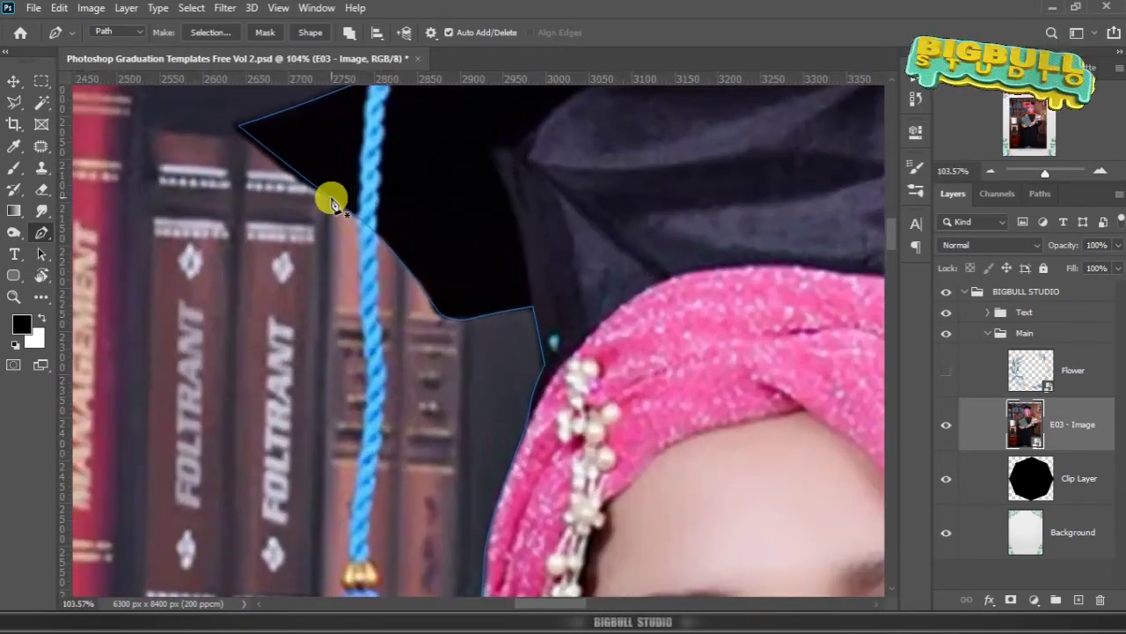
click(349, 33)
click(403, 70)
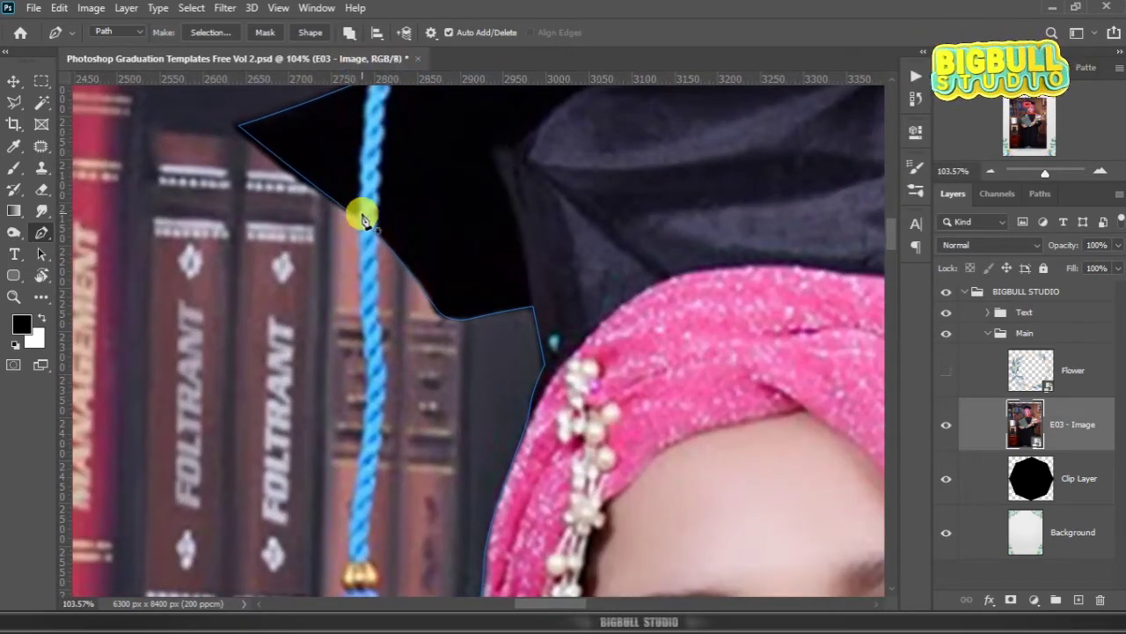
- Trace down the tassel cord and along the tassel's left edge
click(354, 254)
click(358, 290)
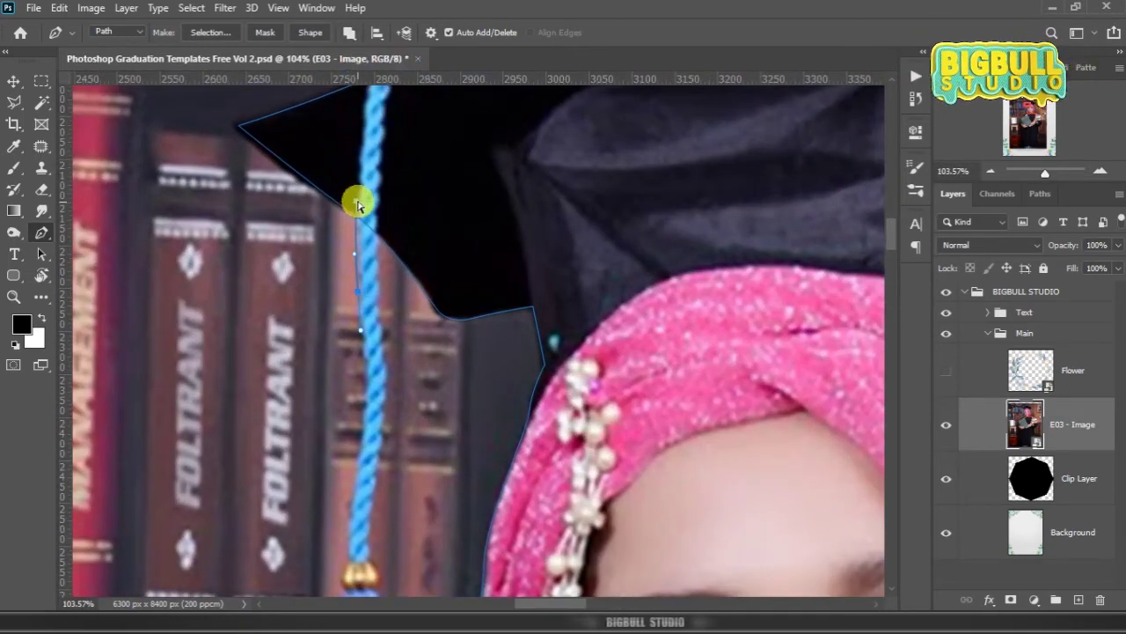
click(364, 396)
scroll(364, 352, down, 3)
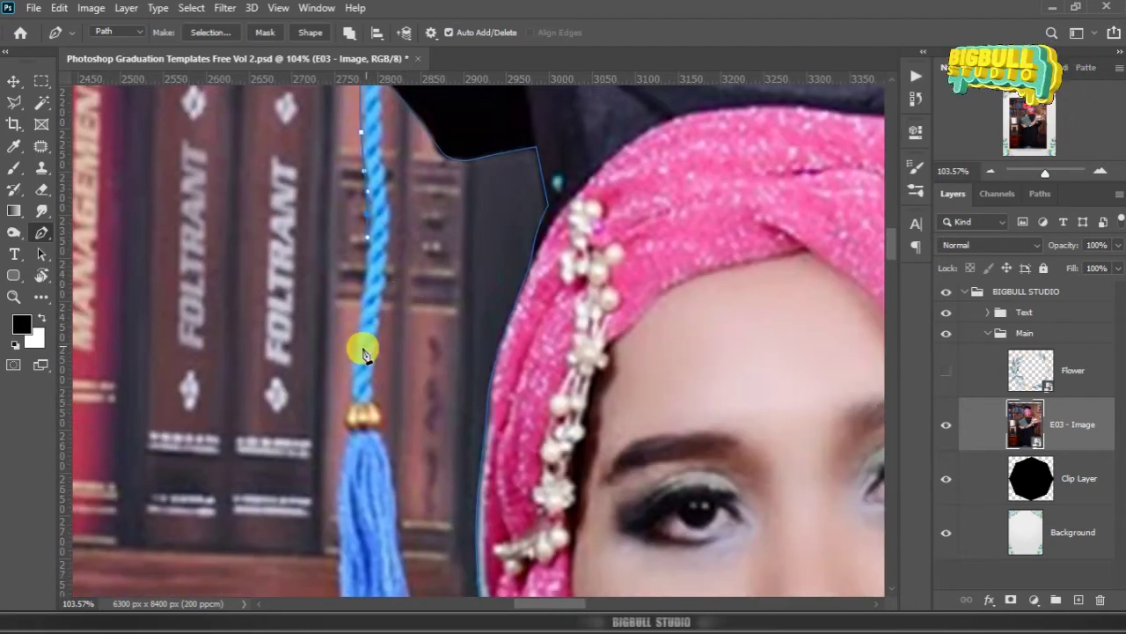
scroll(366, 290, down, 2)
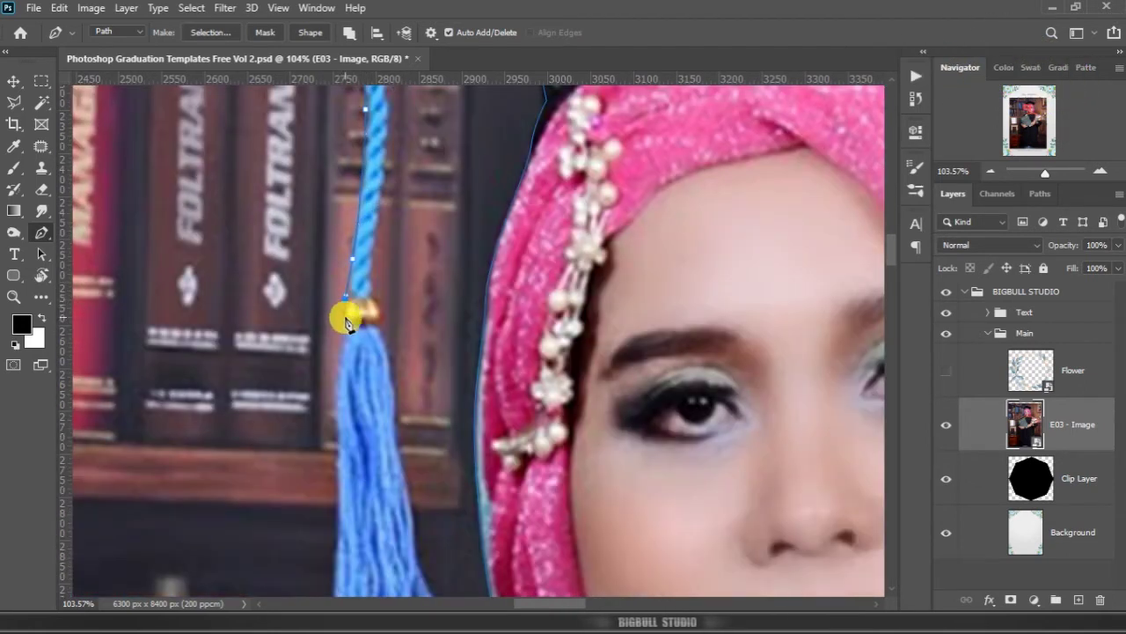
click(348, 328)
scroll(349, 333, down, 2)
click(334, 287)
click(335, 323)
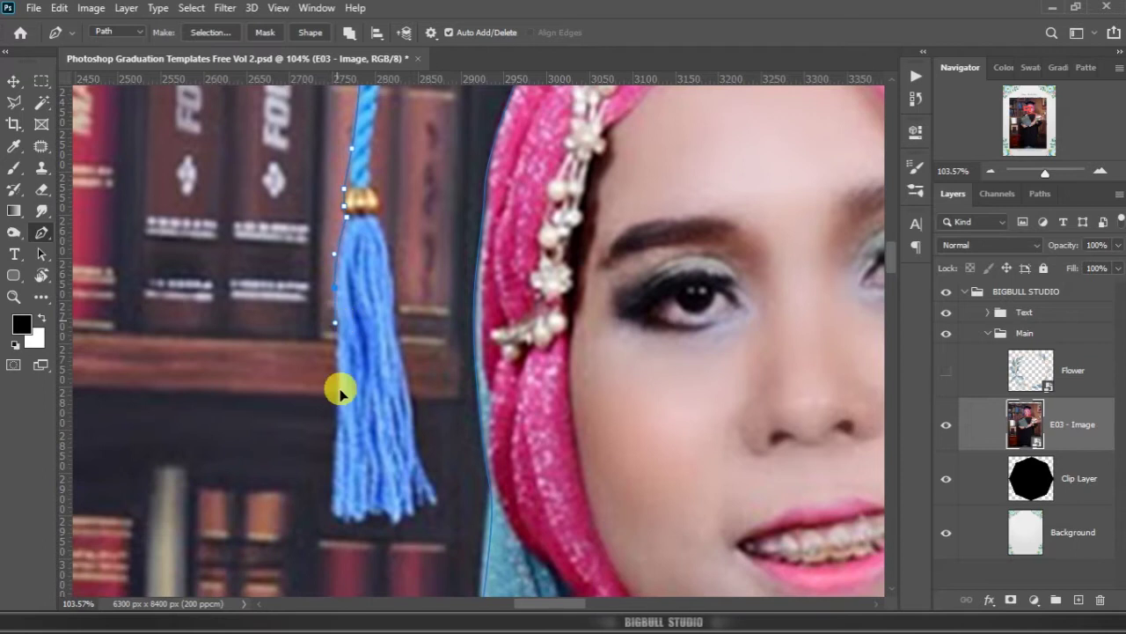
click(338, 380)
click(335, 414)
- Trace along the tassel's bottom fringe and back up its right edge
click(332, 508)
click(342, 523)
click(355, 518)
click(366, 515)
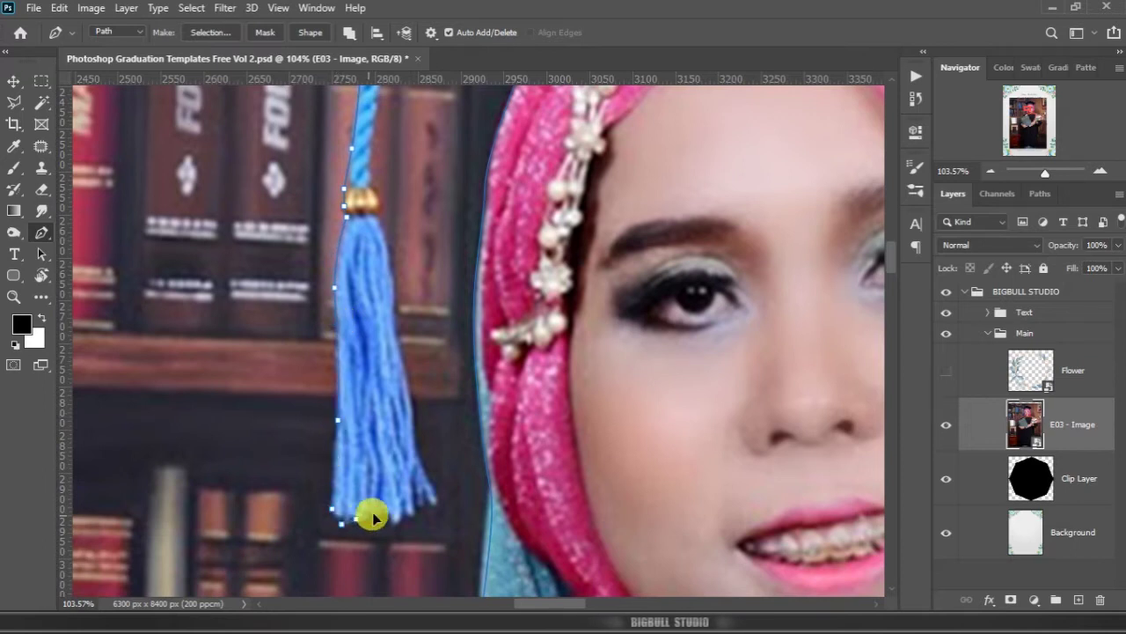
click(377, 510)
click(388, 509)
click(414, 507)
click(428, 502)
click(434, 490)
click(415, 441)
click(407, 402)
click(410, 360)
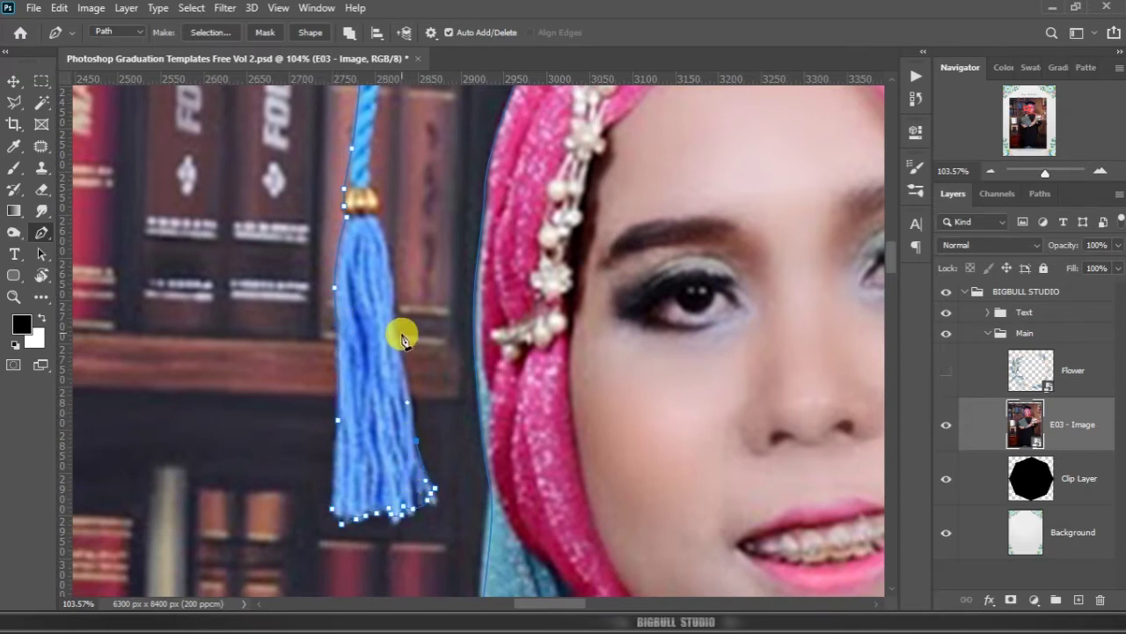
- Extend the tassel outline up to the gold bead and along the cord's right side
click(397, 292)
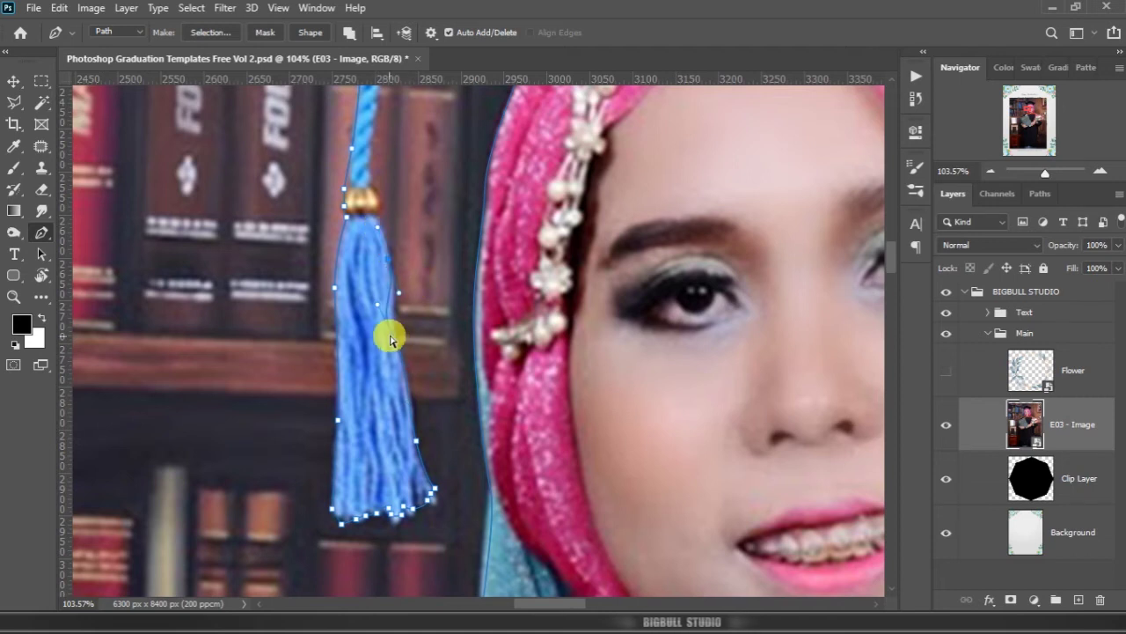
click(377, 214)
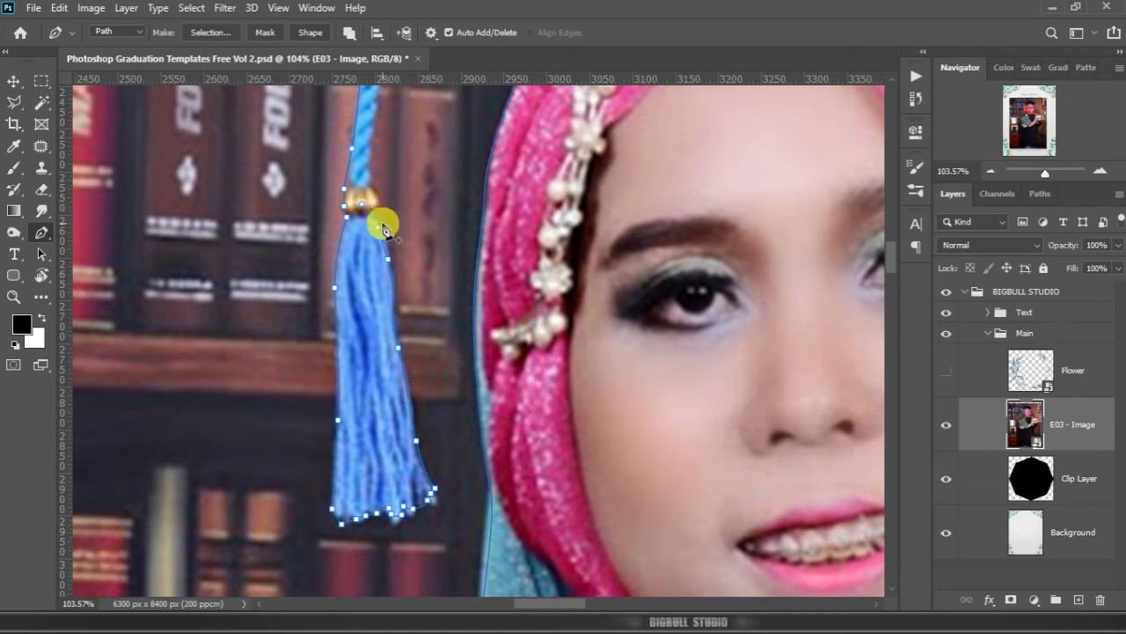
scroll(395, 259, up, 5)
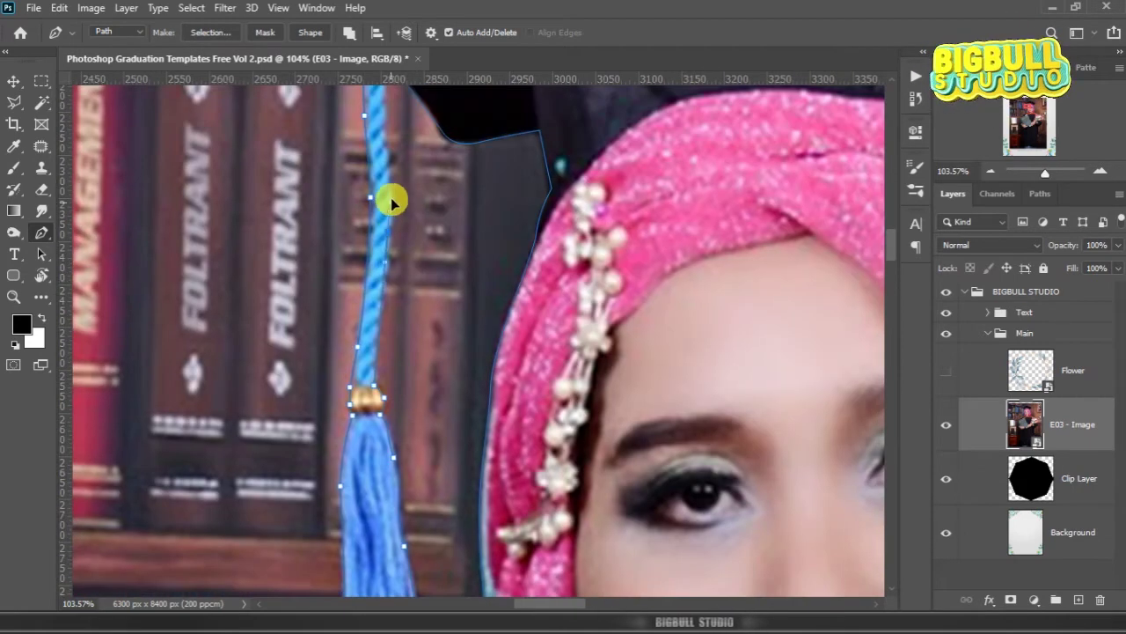
scroll(445, 264, up, 3)
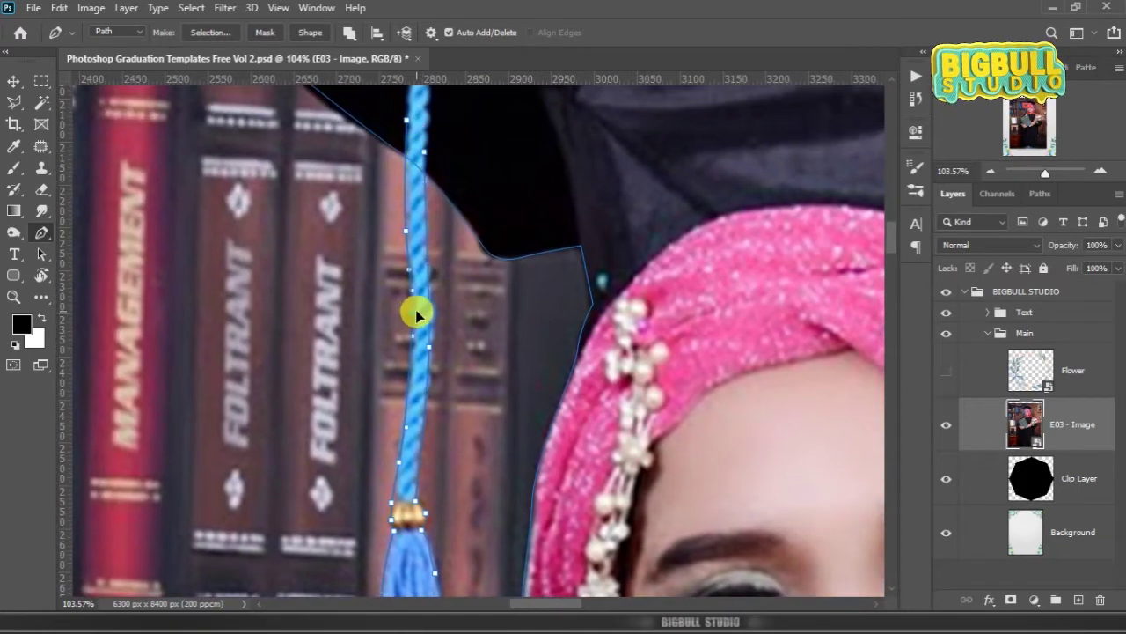
click(410, 308)
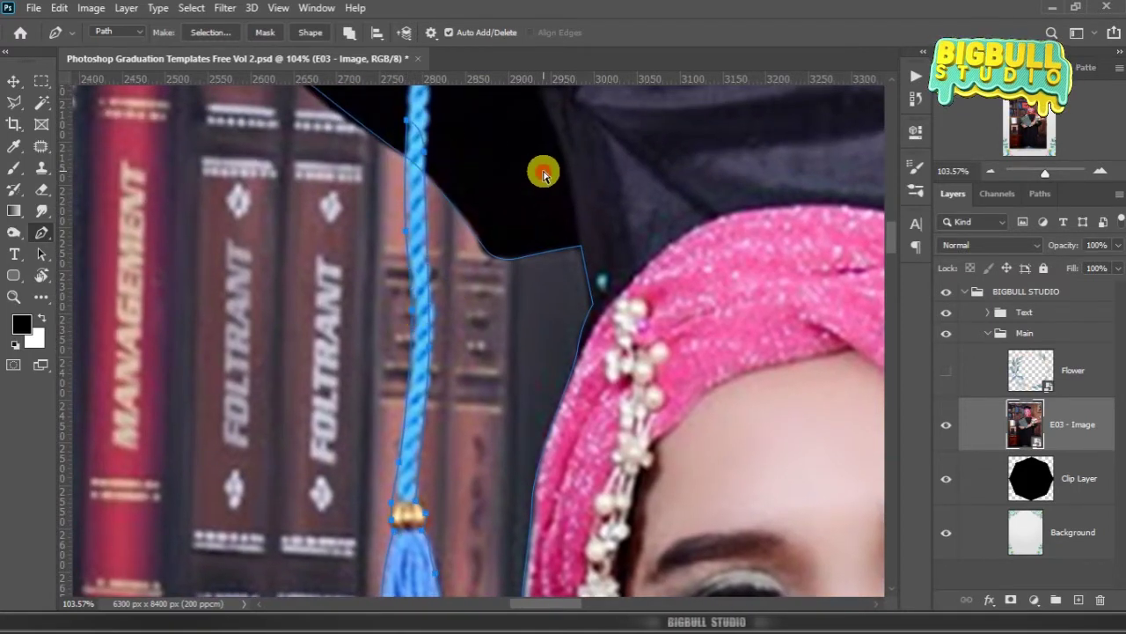
- Turn the traced path into a selection with no feathering
scroll(308, 218, down, 3)
scroll(308, 218, down, 2)
scroll(272, 231, down, 1)
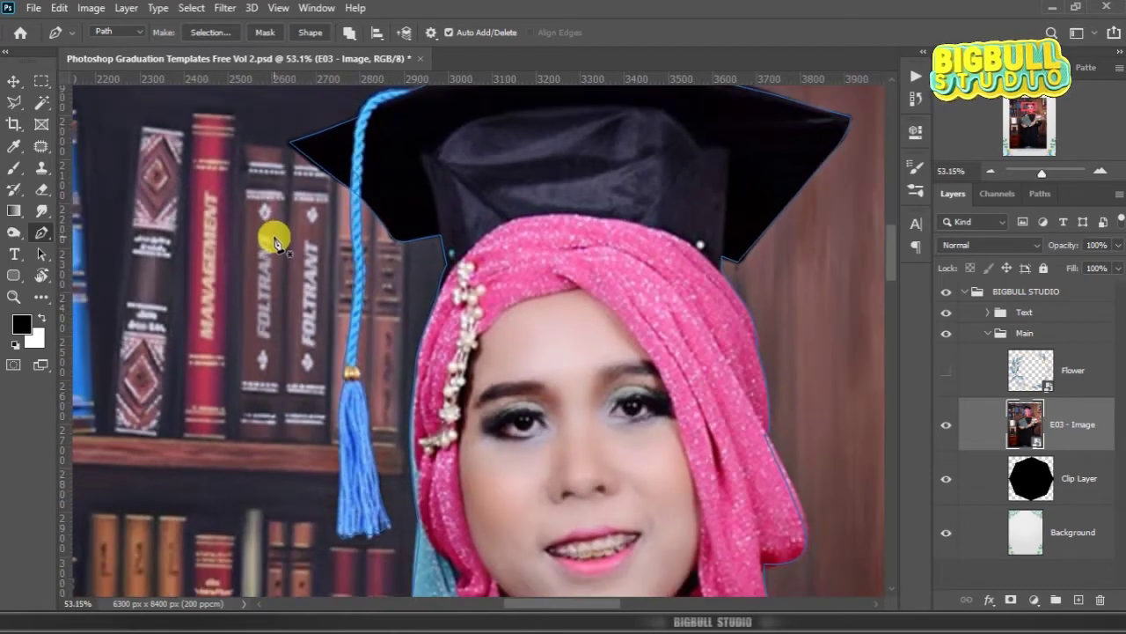
scroll(272, 232, down, 1)
scroll(472, 326, down, 2)
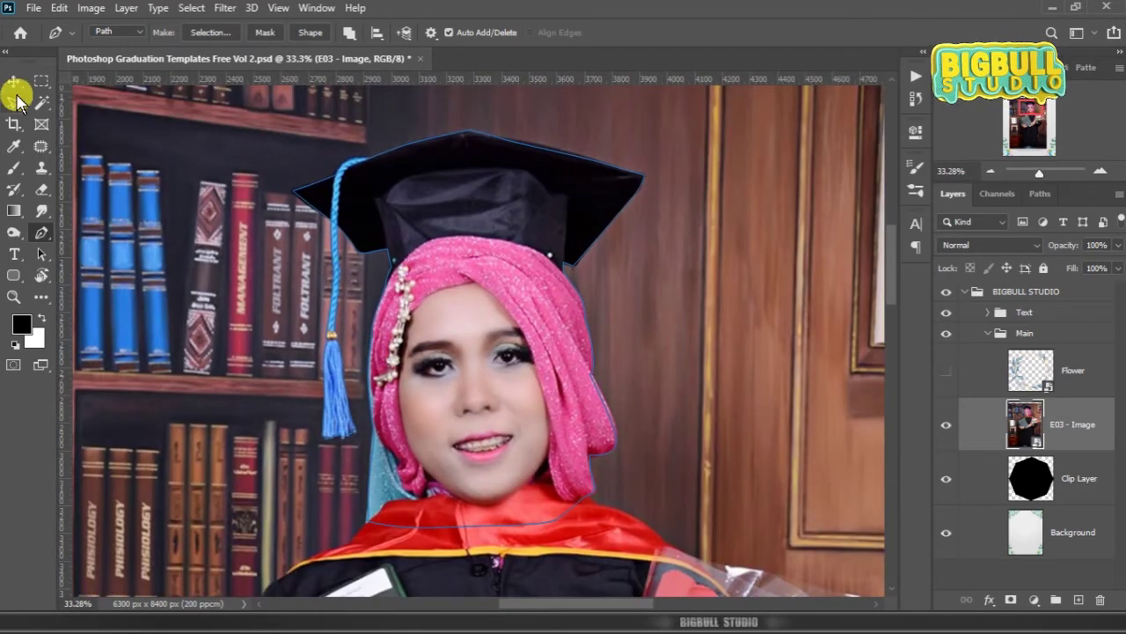
mouse_move(634, 395)
mouse_down()
mouse_move(601, 340)
mouse_move(616, 378)
mouse_up()
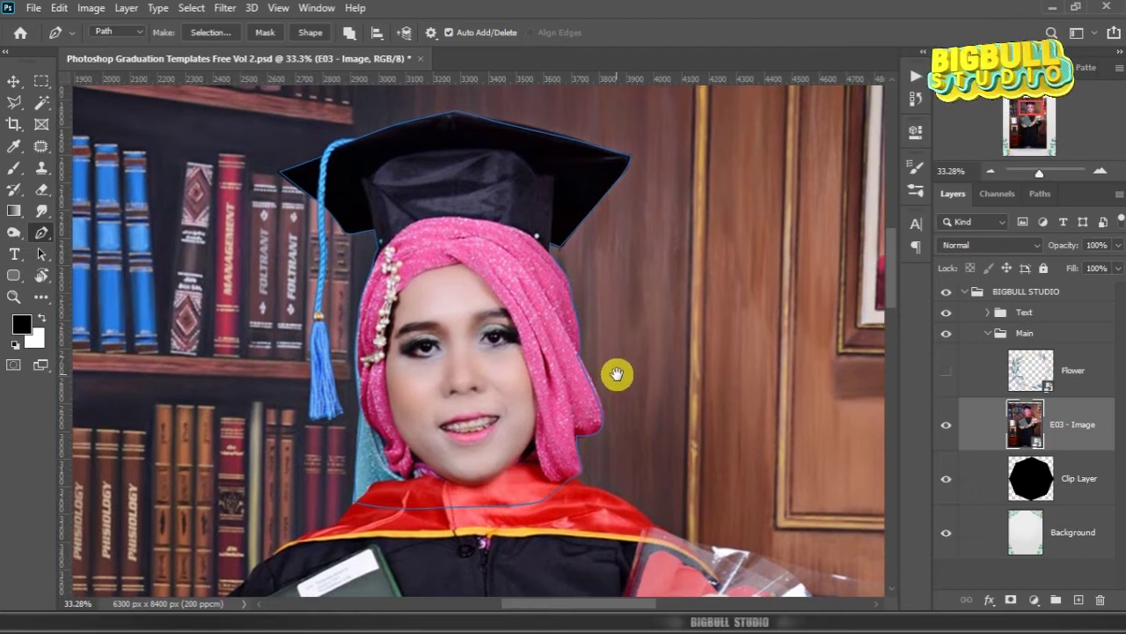
right_click(649, 274)
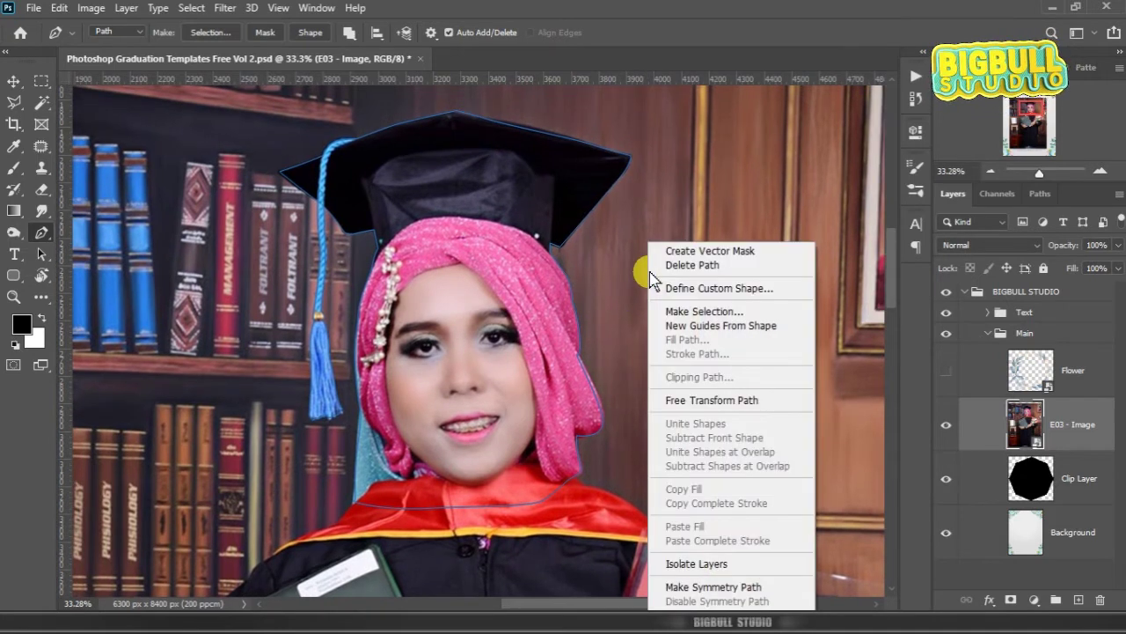
click(771, 313)
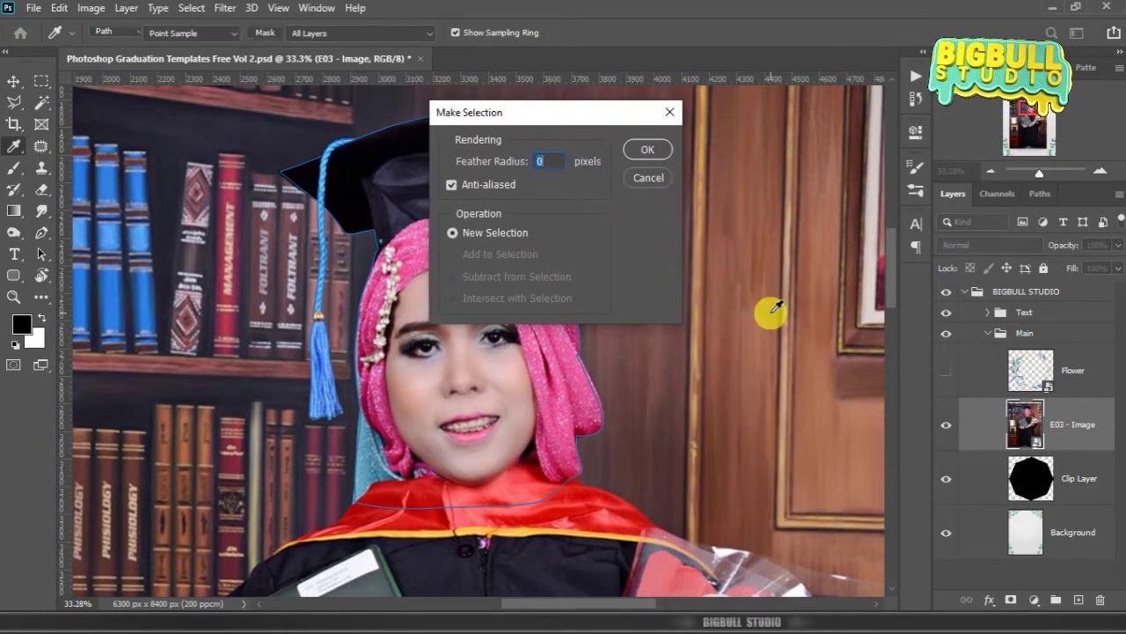
click(651, 148)
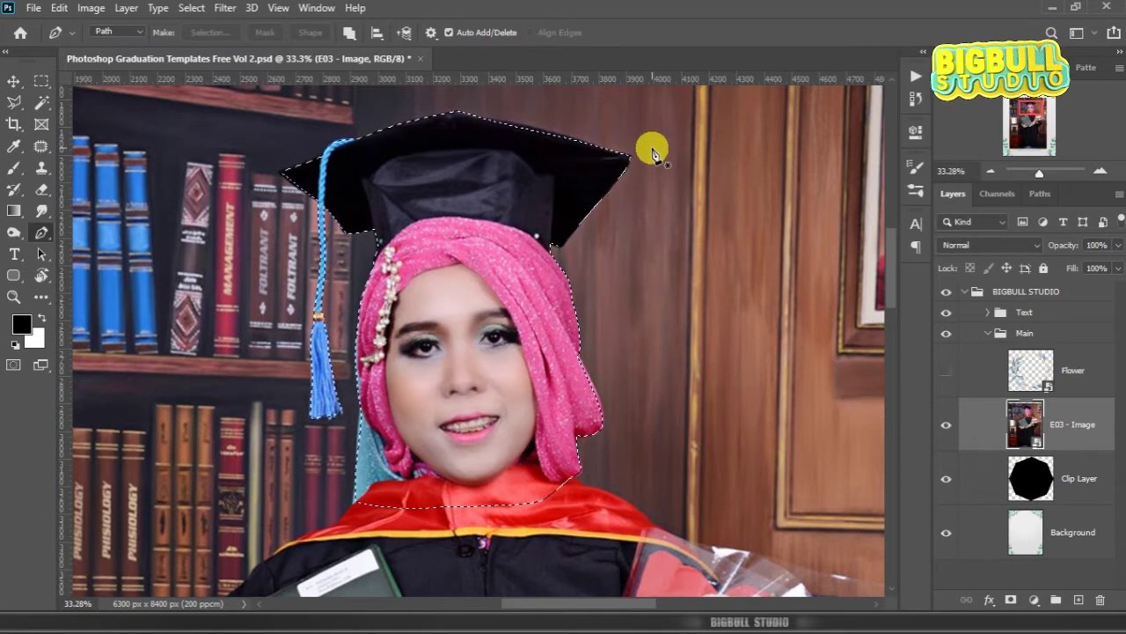
- Copy the selected graduate onto a new Layer 1 with Layer Via Copy
click(41, 80)
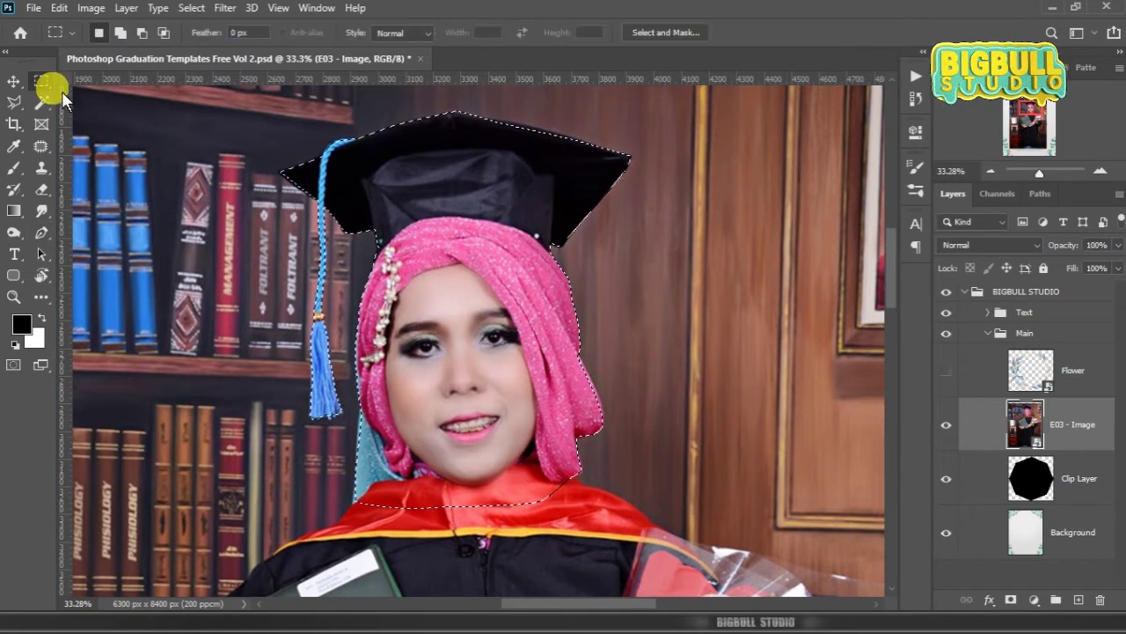
right_click(536, 191)
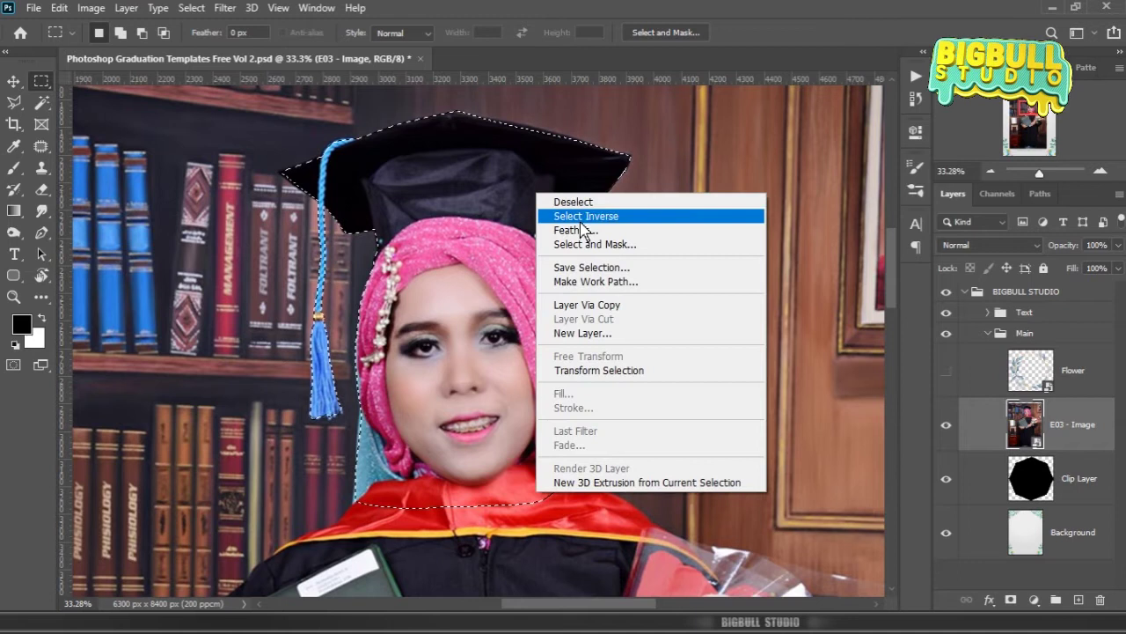
click(627, 301)
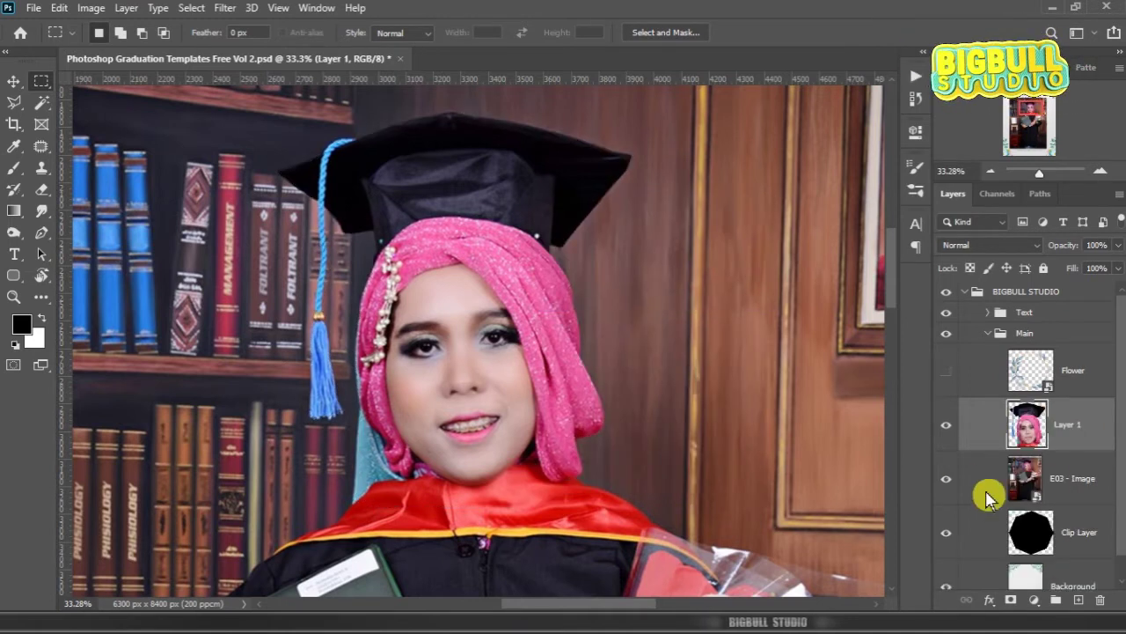
- Toggle the E03 photo and the cut-out layer's visibility to check the cut-out
click(950, 480)
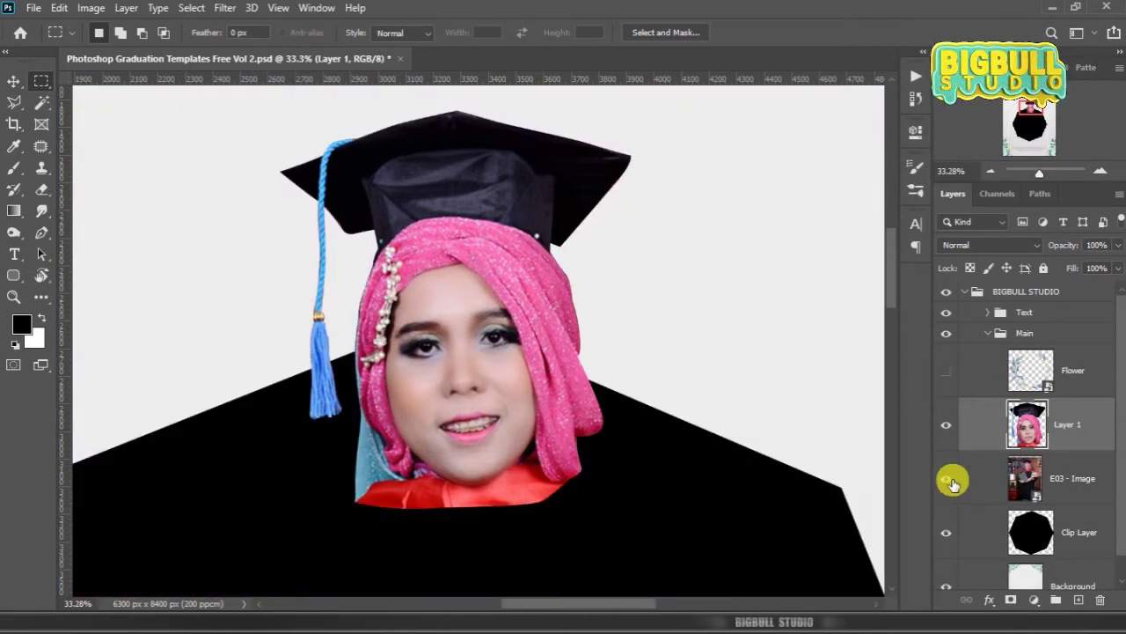
click(953, 482)
scroll(402, 220, down, 2)
scroll(464, 239, down, 1)
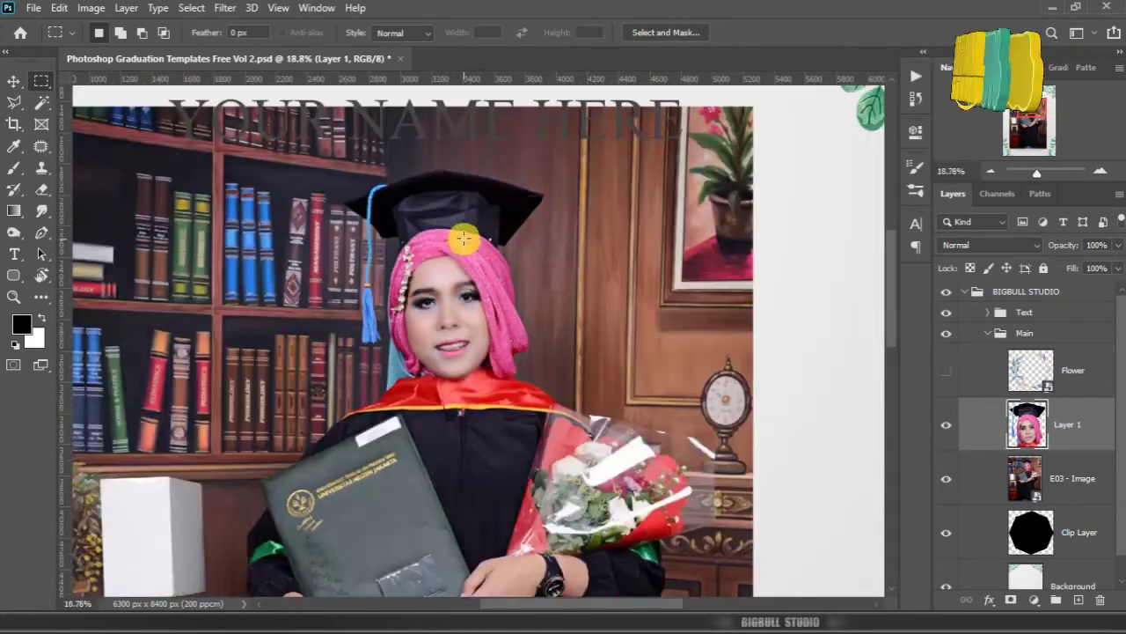
scroll(510, 251, down, 1)
scroll(551, 258, down, 1)
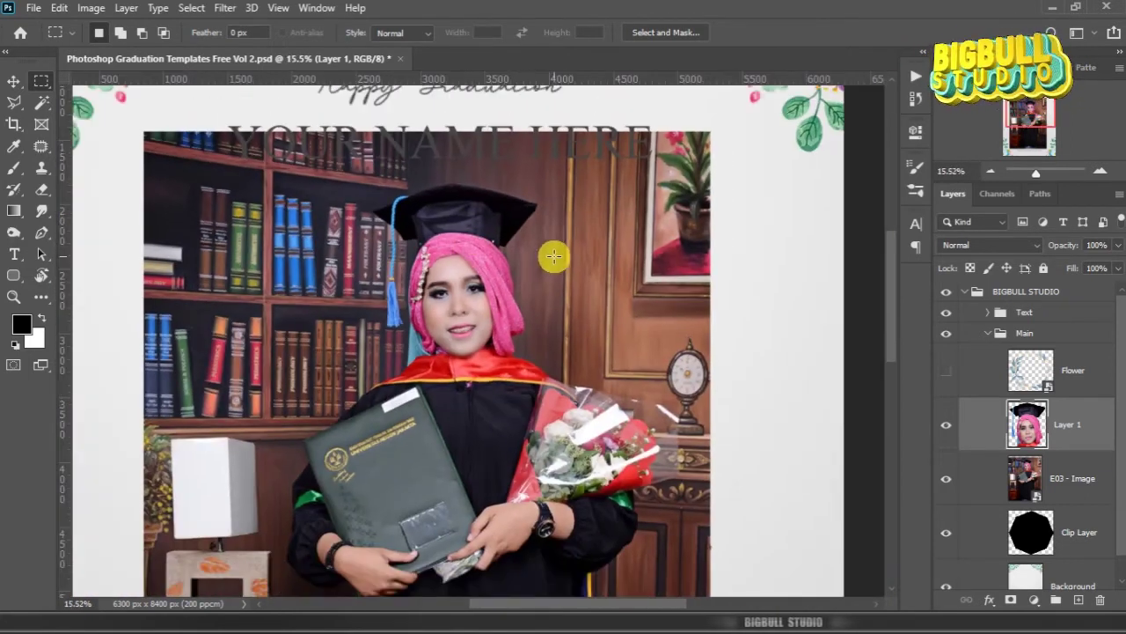
click(952, 433)
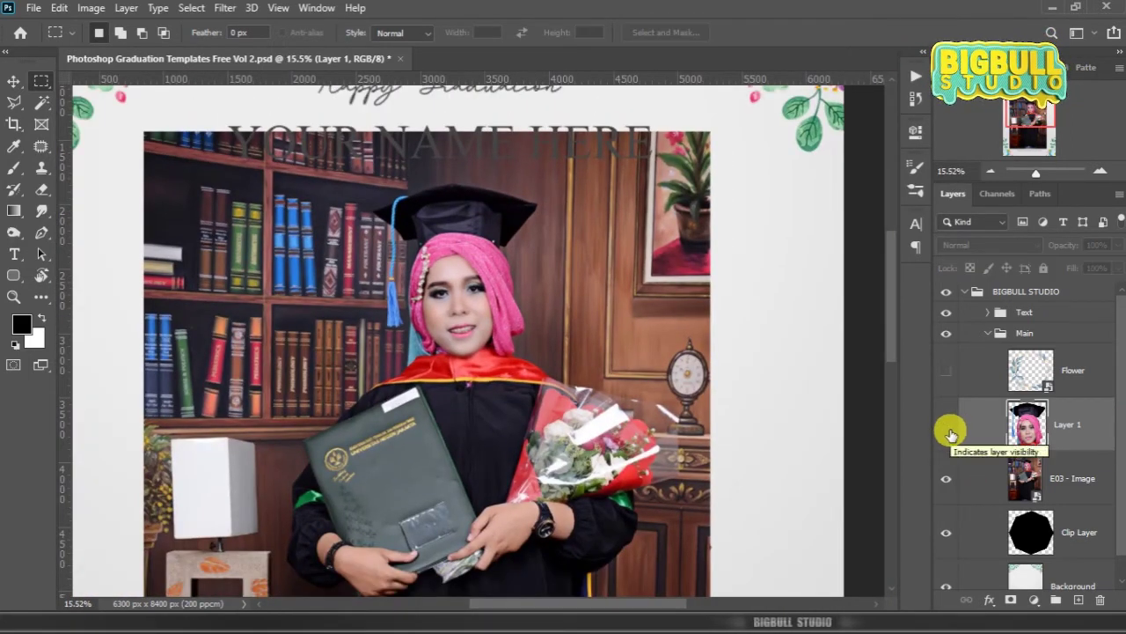
click(948, 444)
- Hide the bookshelf photo and show the Flower frame again
click(947, 479)
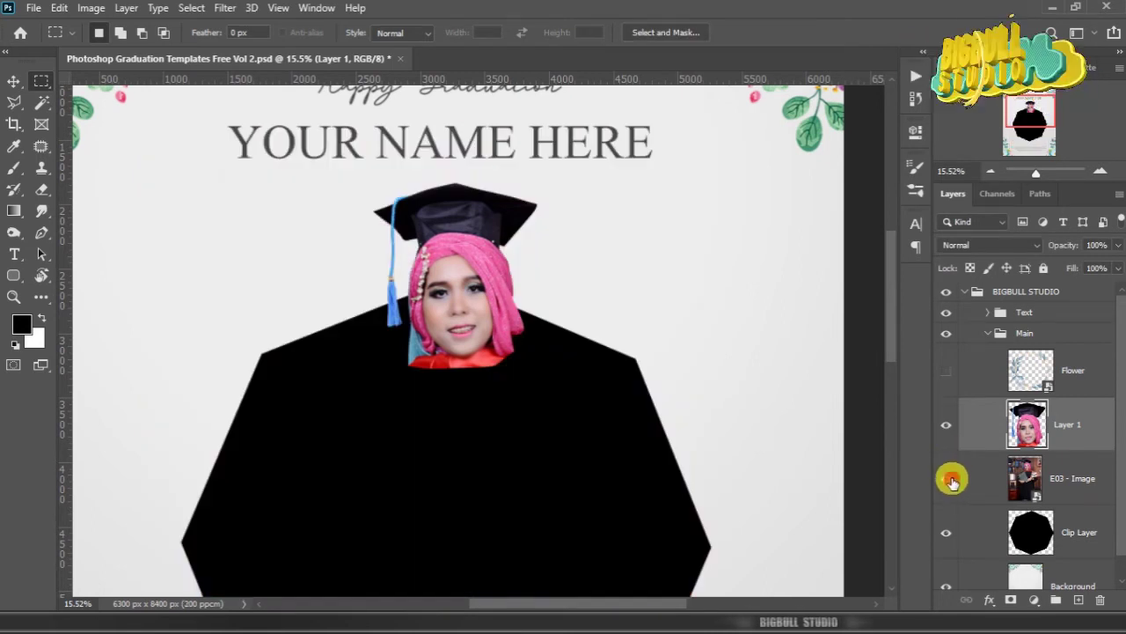
click(947, 478)
click(949, 480)
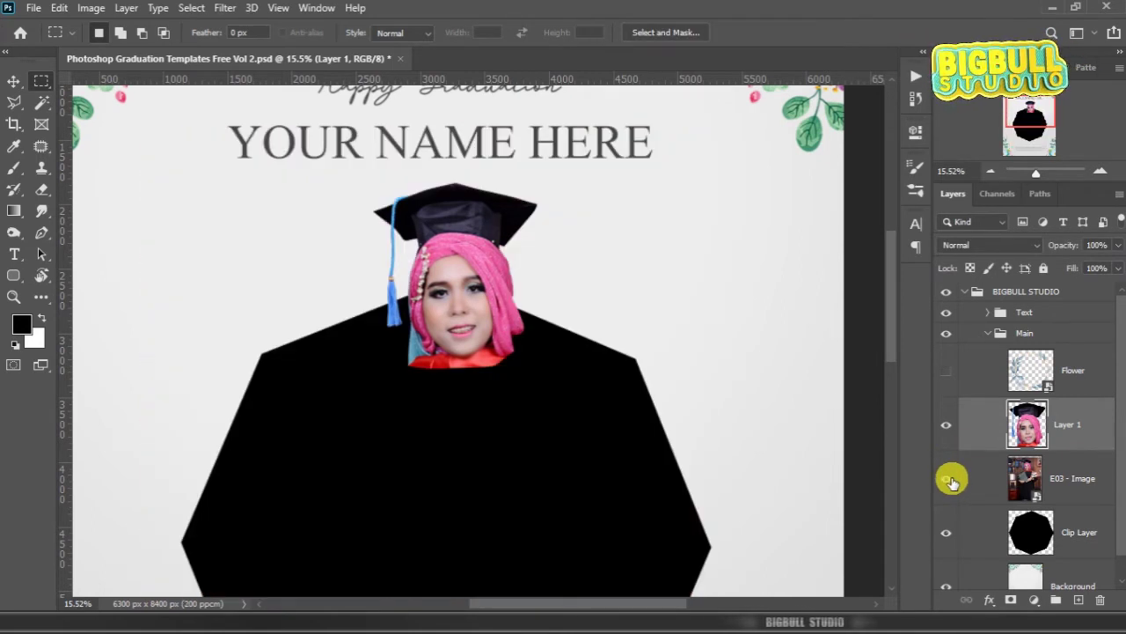
click(948, 480)
click(947, 371)
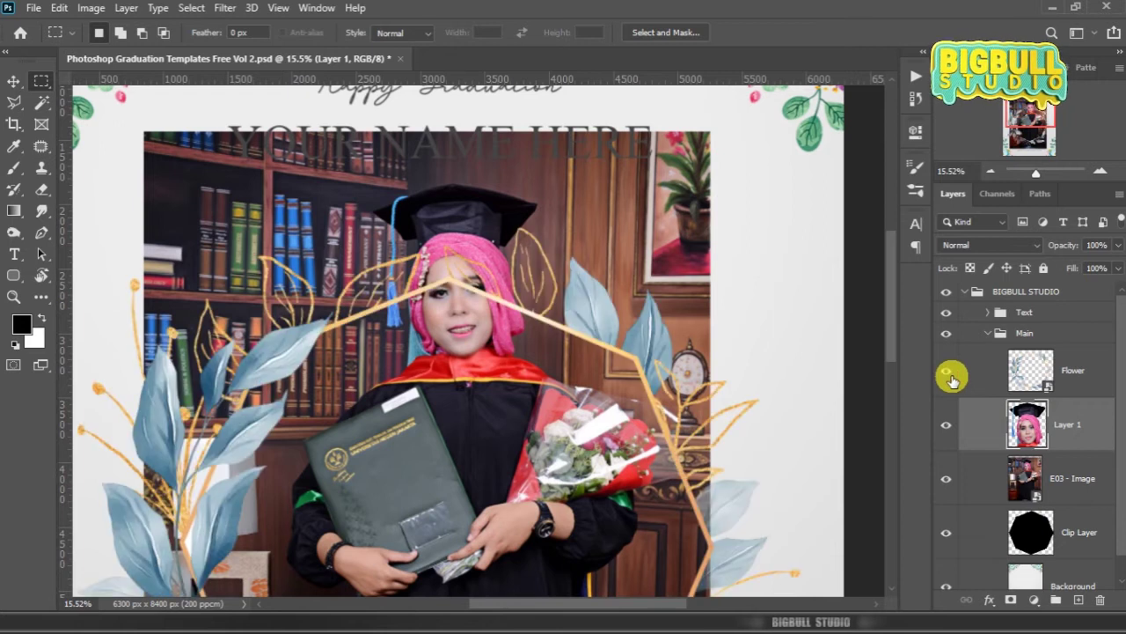
click(945, 491)
- Move Layer 1 above the Flower layer and show the bookshelf photo again
drag(1080, 428, 1063, 354)
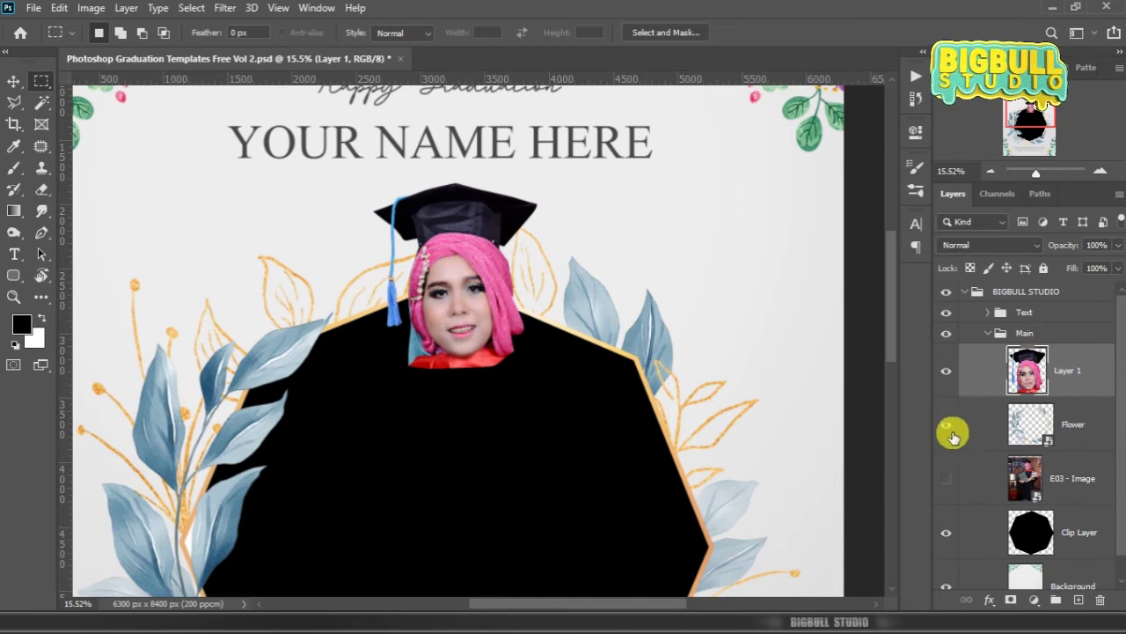
click(945, 373)
click(945, 373)
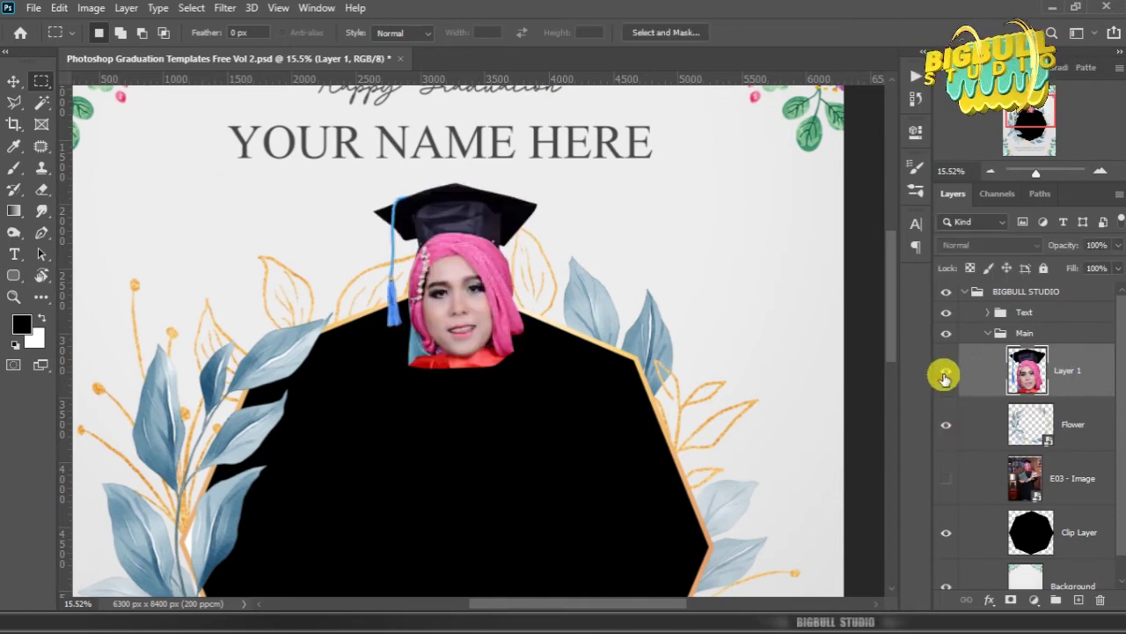
click(949, 480)
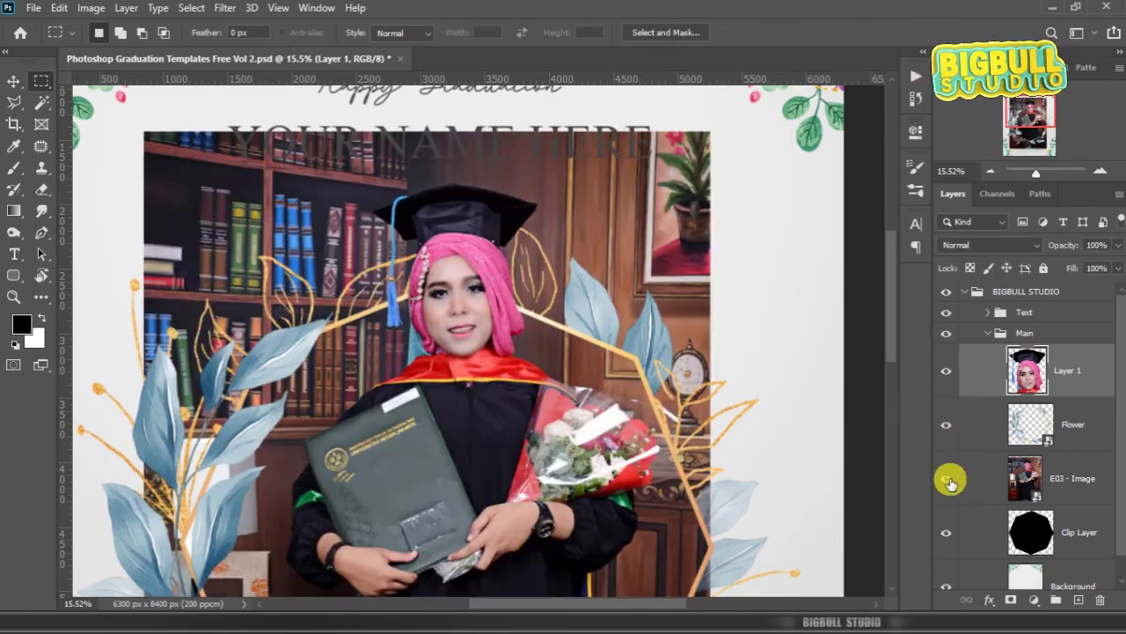
- Fit the whole poster on screen and zoom in slightly
key(z)
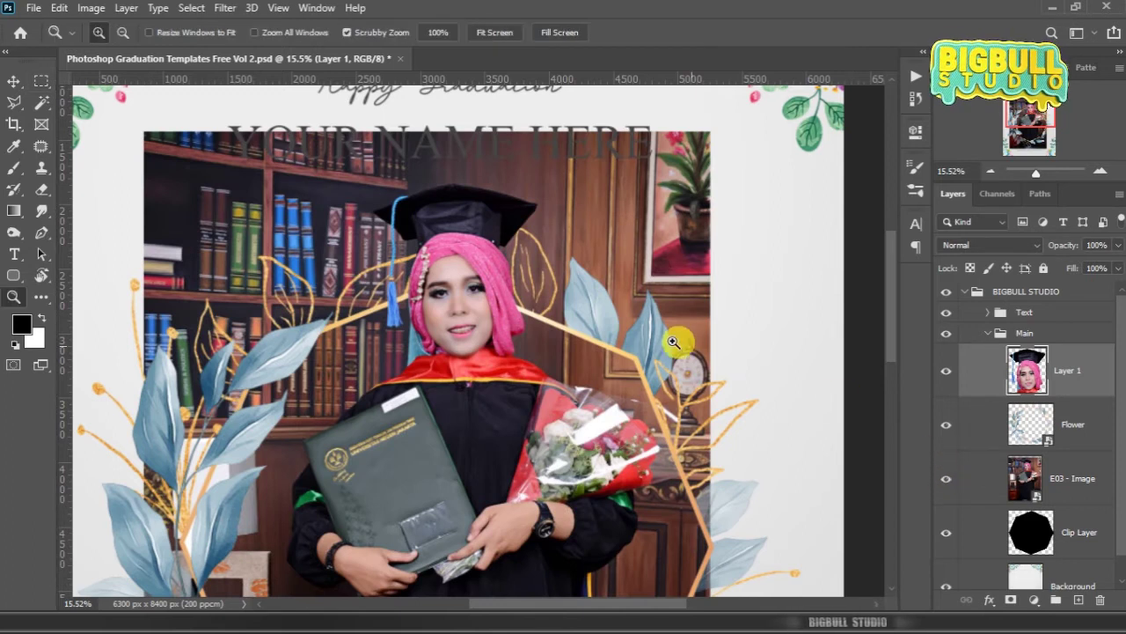
right_click(601, 310)
click(613, 319)
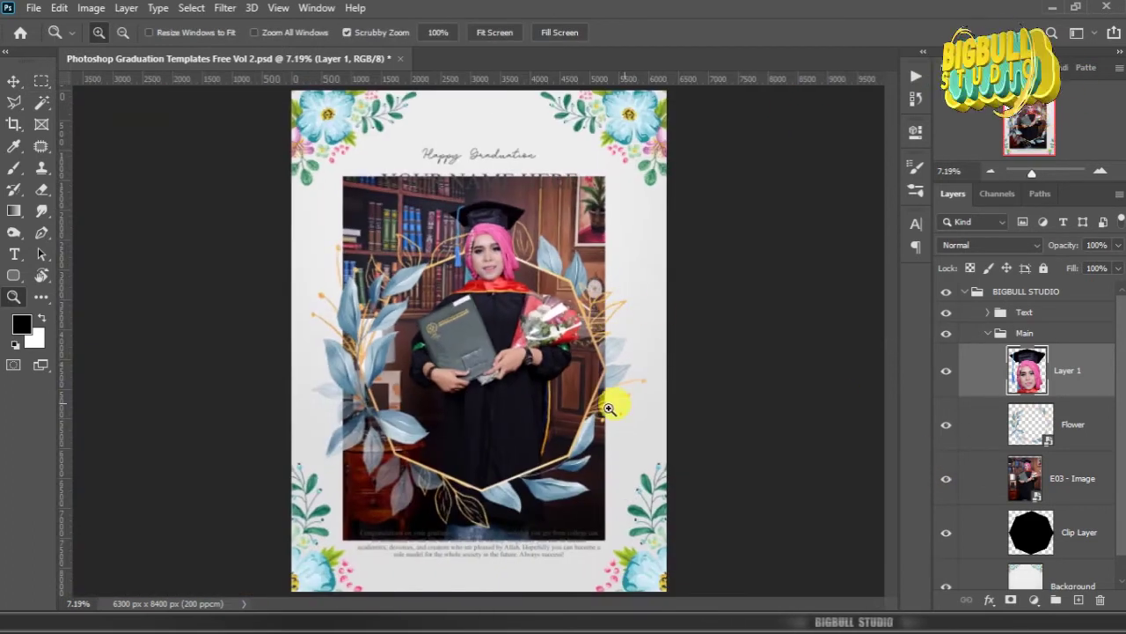
click(484, 343)
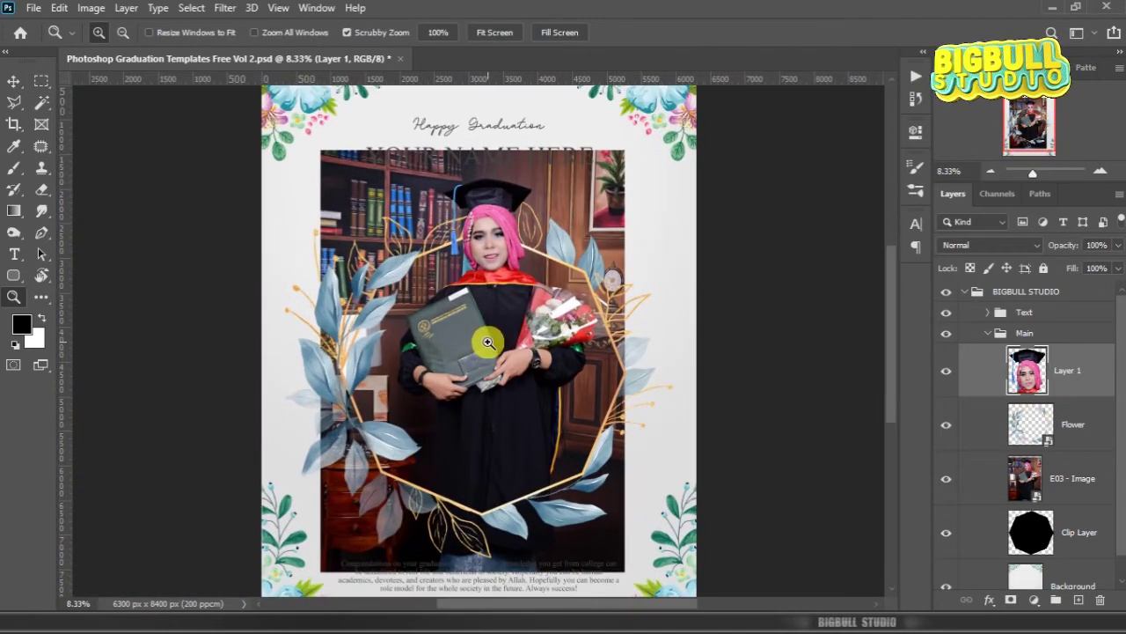
click(1081, 470)
- Clip the E03 - Image photo to the octagon Clip Layer and collapse the Main group
scroll(1074, 489, down, 1)
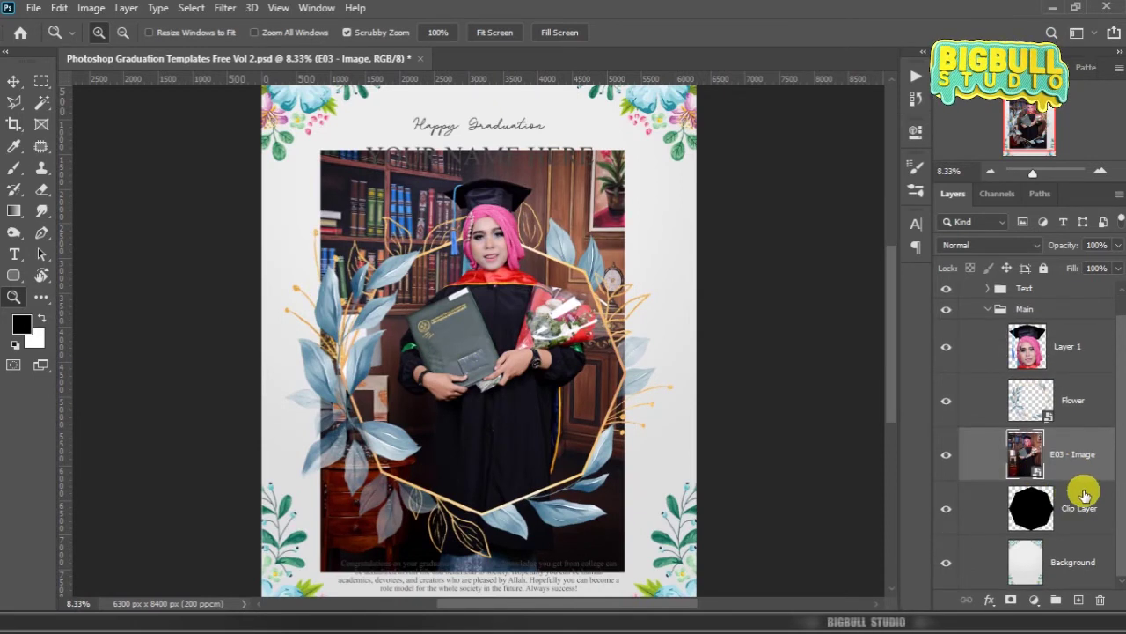
click(1076, 498)
click(1080, 465)
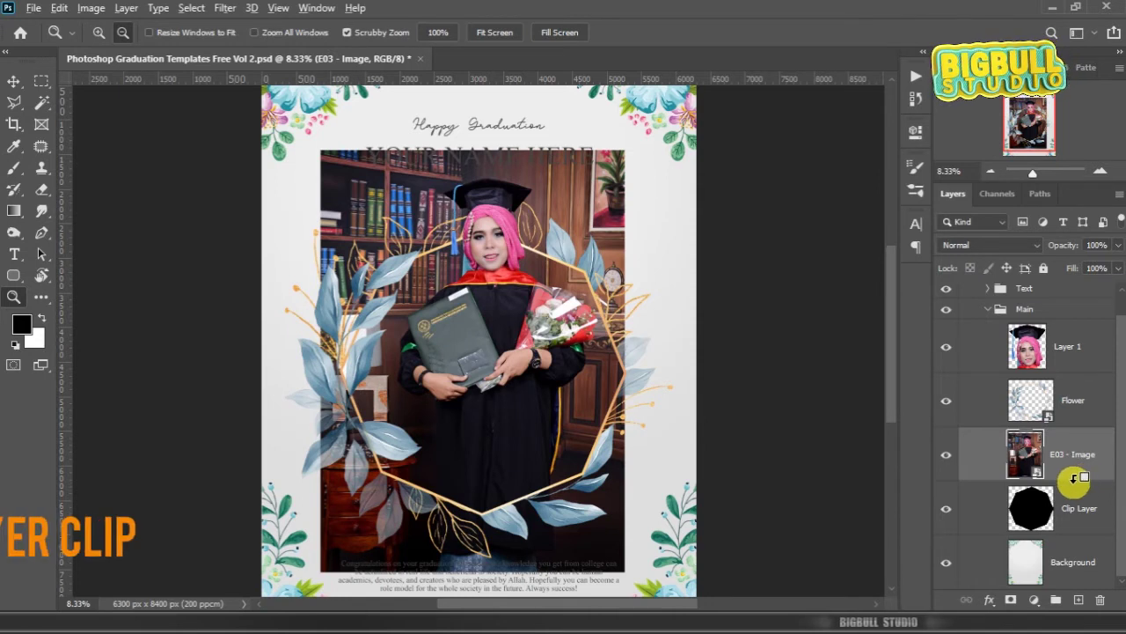
alt+click(1075, 477)
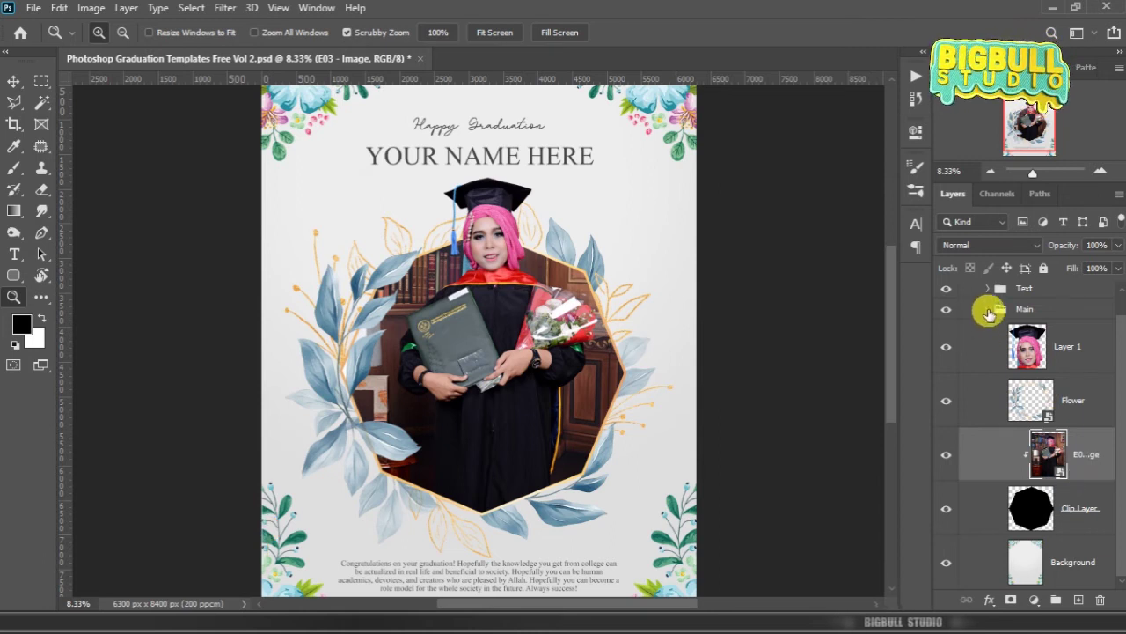
click(989, 310)
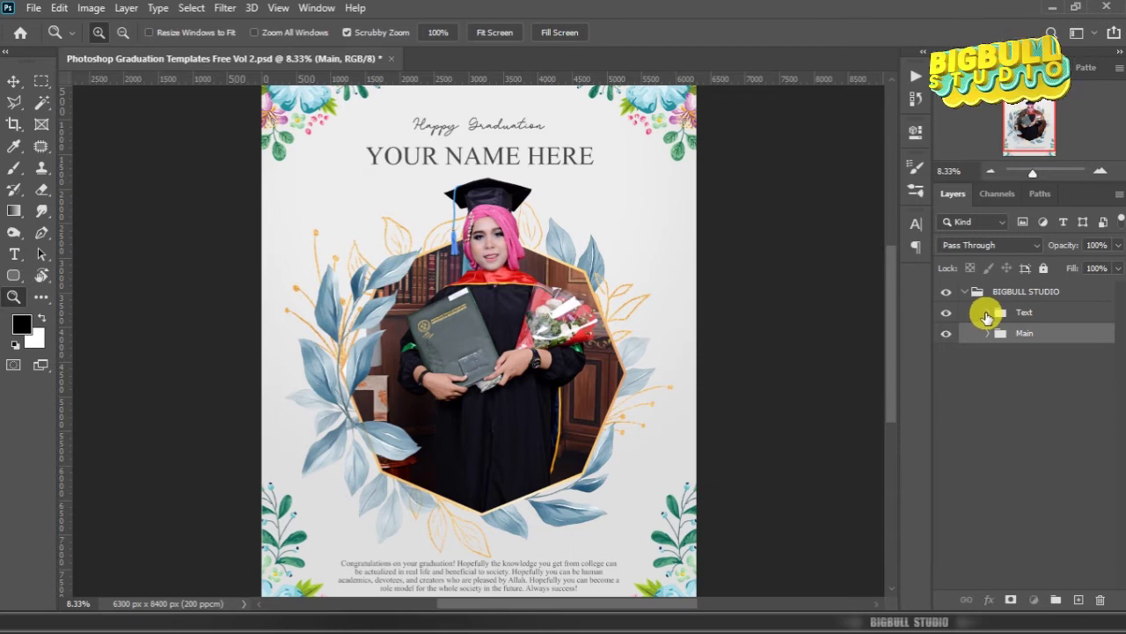
- In the Text group, replace the YOUR NAME HERE text with the graduate's full name plus S.E. and commit it
click(988, 312)
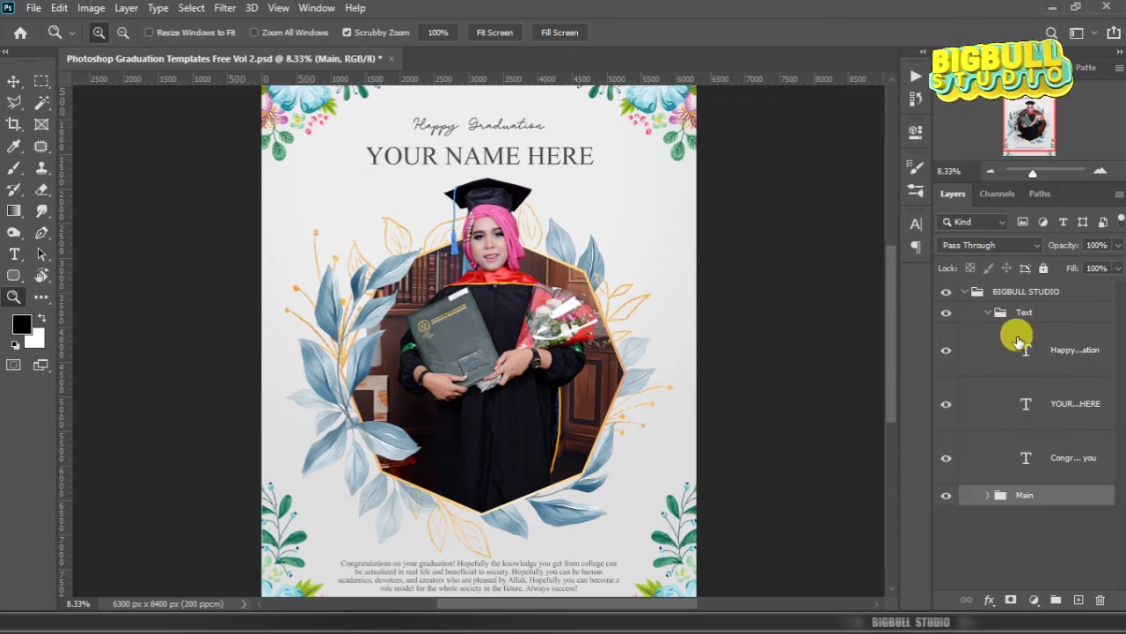
click(1023, 406)
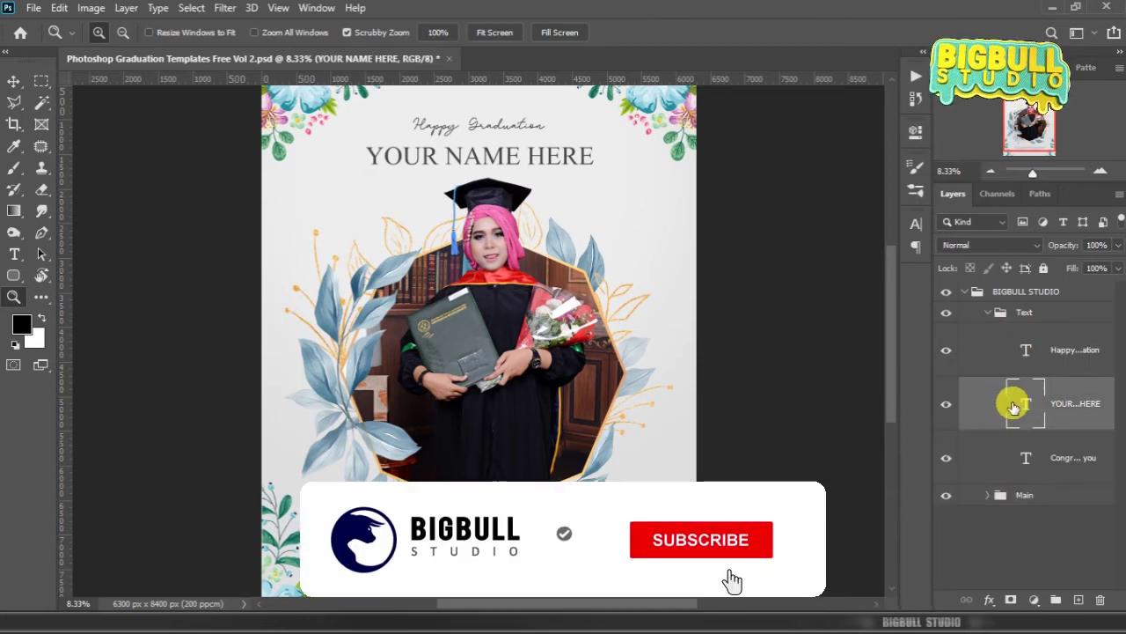
right_click(521, 326)
click(563, 334)
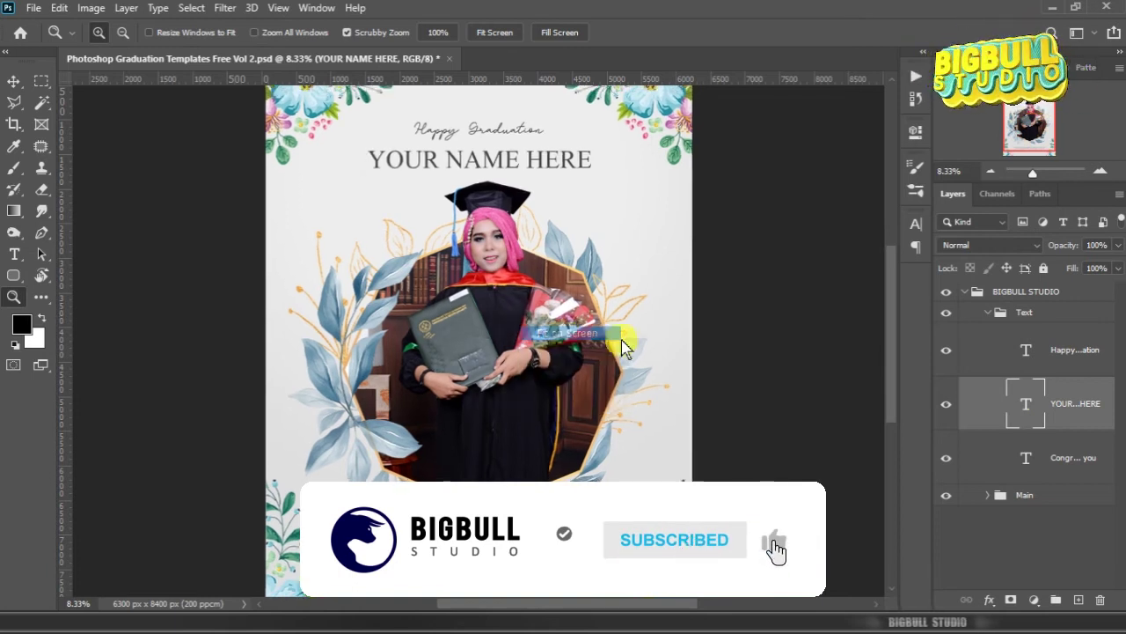
double_click(1027, 407)
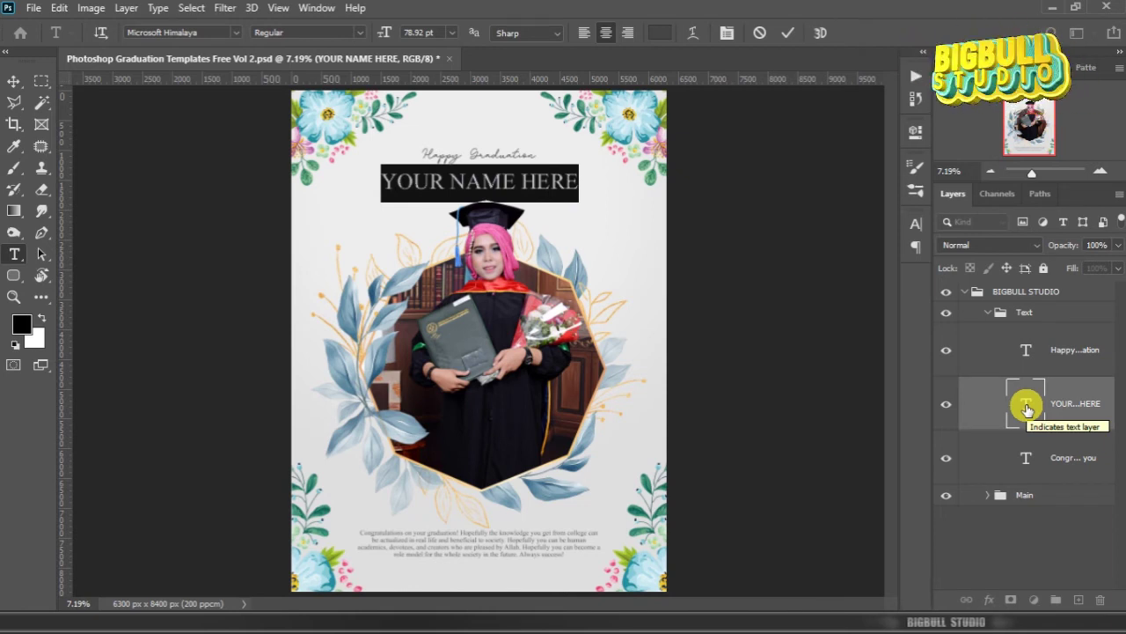
key(BackSpace)
text(AM)
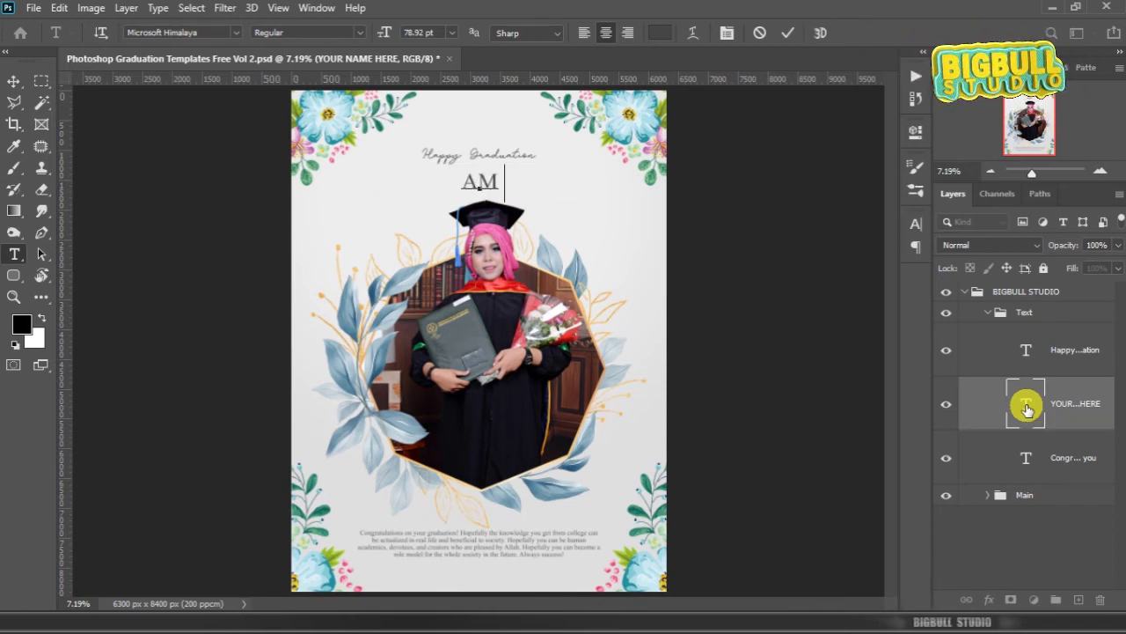
text(ELIA P)
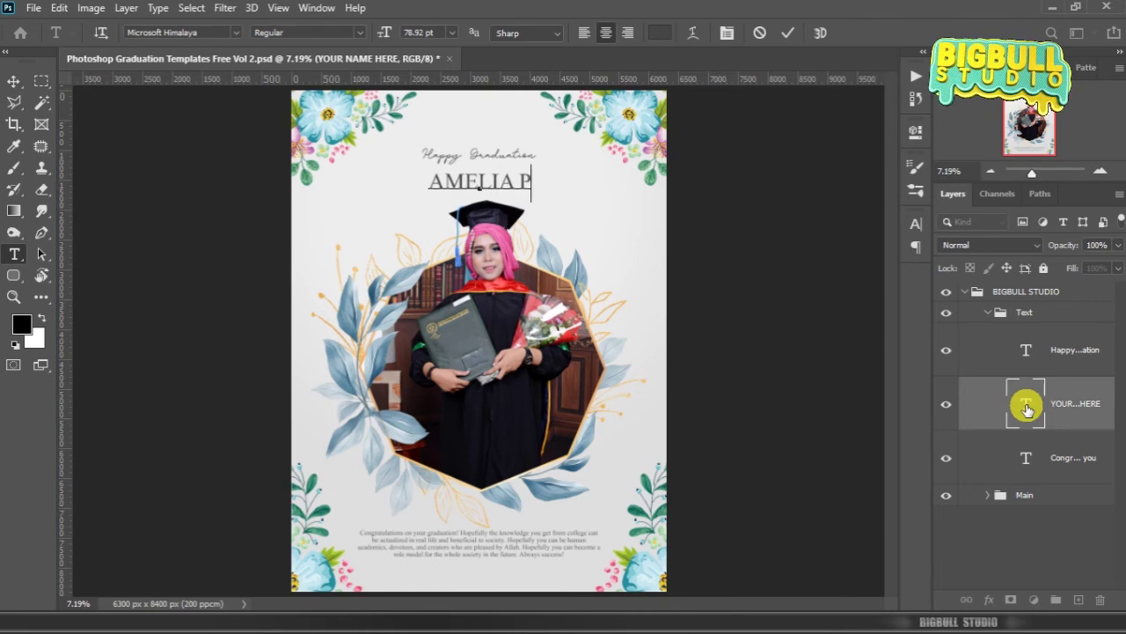
text(UTRI )
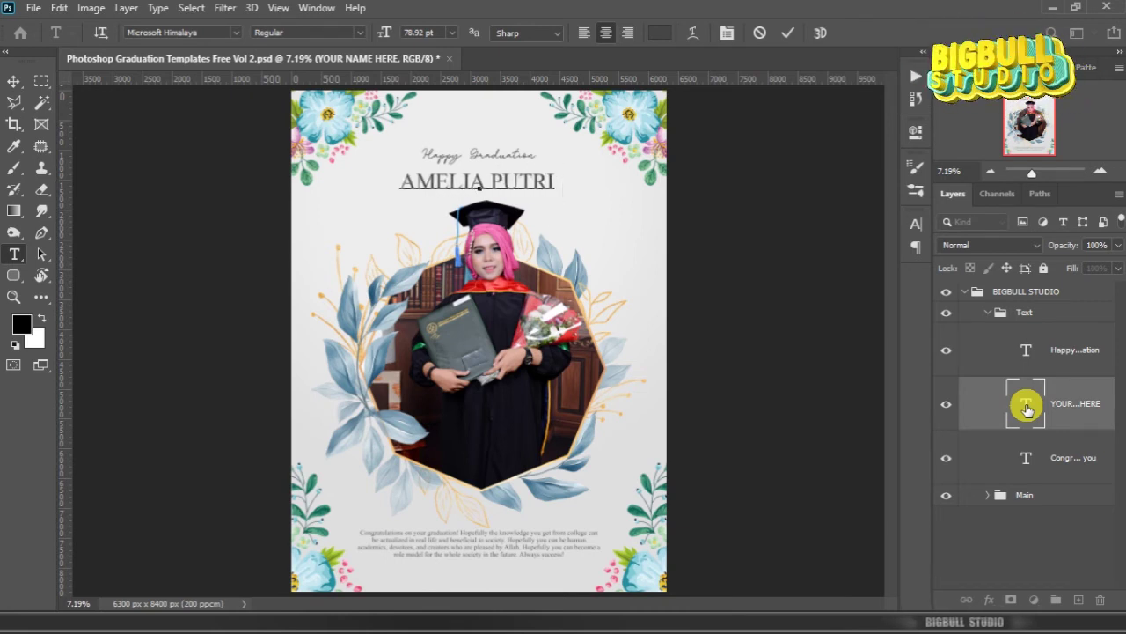
text(S.E)
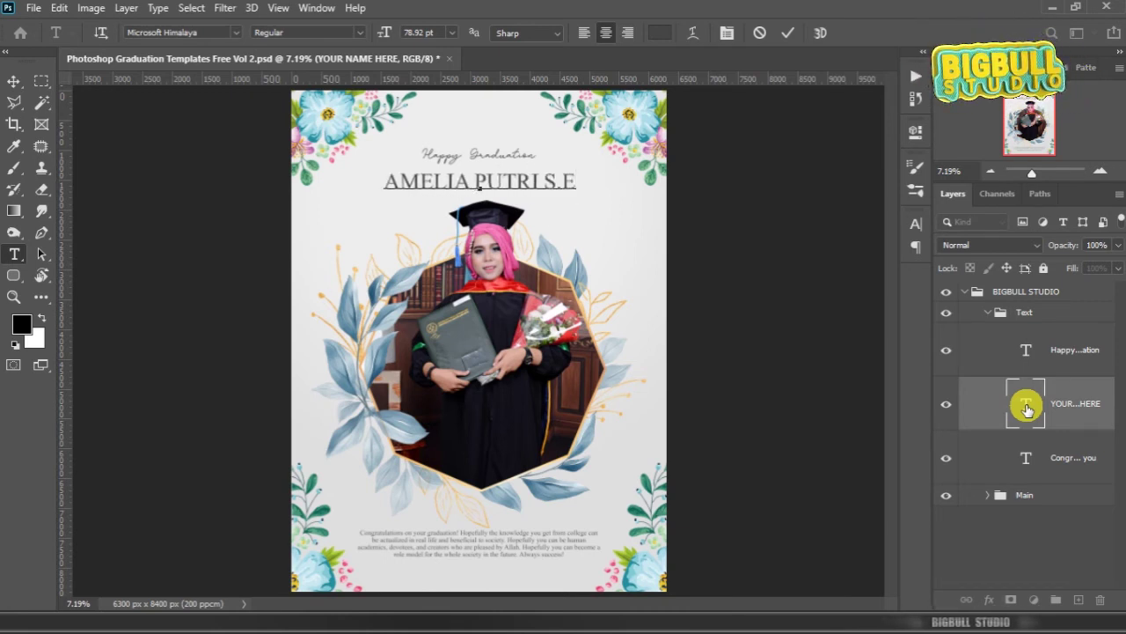
text(.)
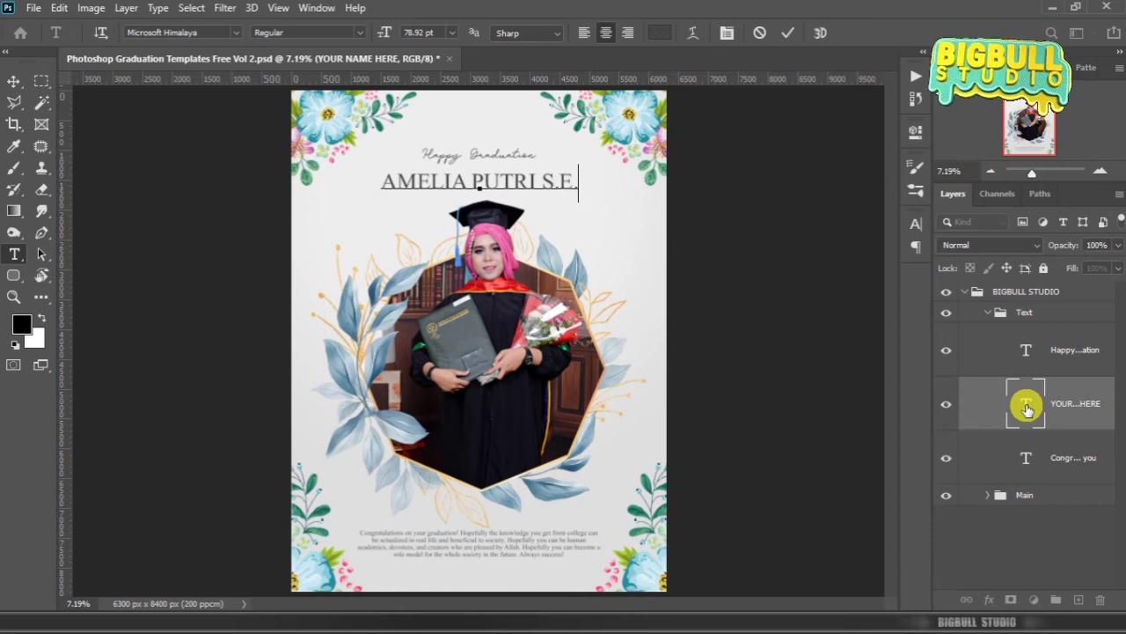
key(Escape)
- Collapse the Text and BIGBULL STUDIO groups in the Layers panel and deselect all layers
key(z)
click(1008, 319)
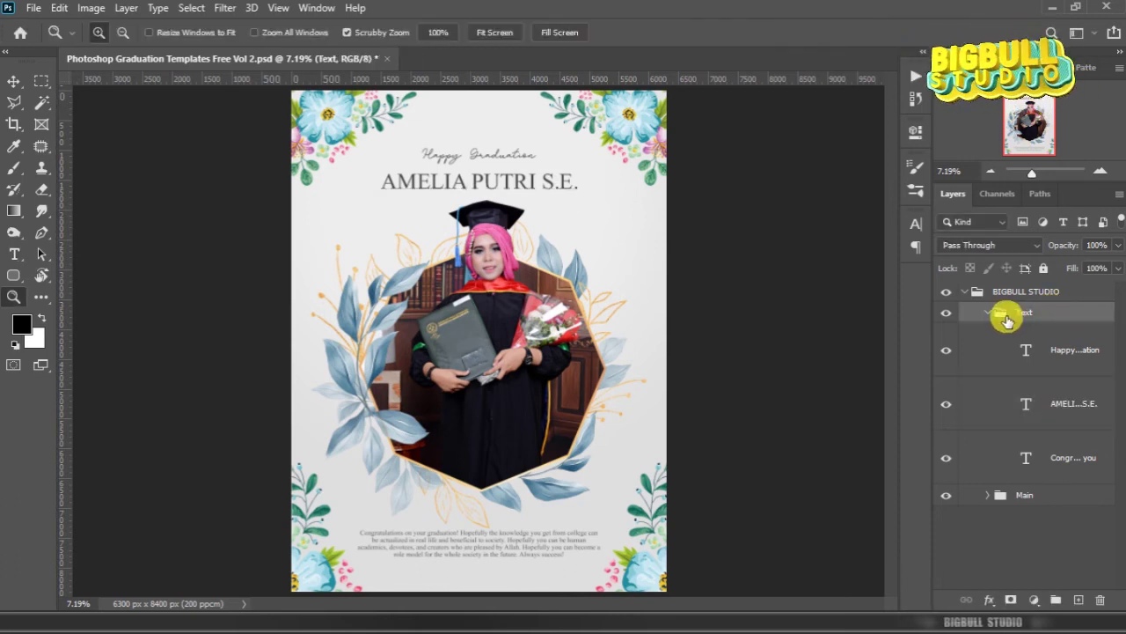
click(988, 313)
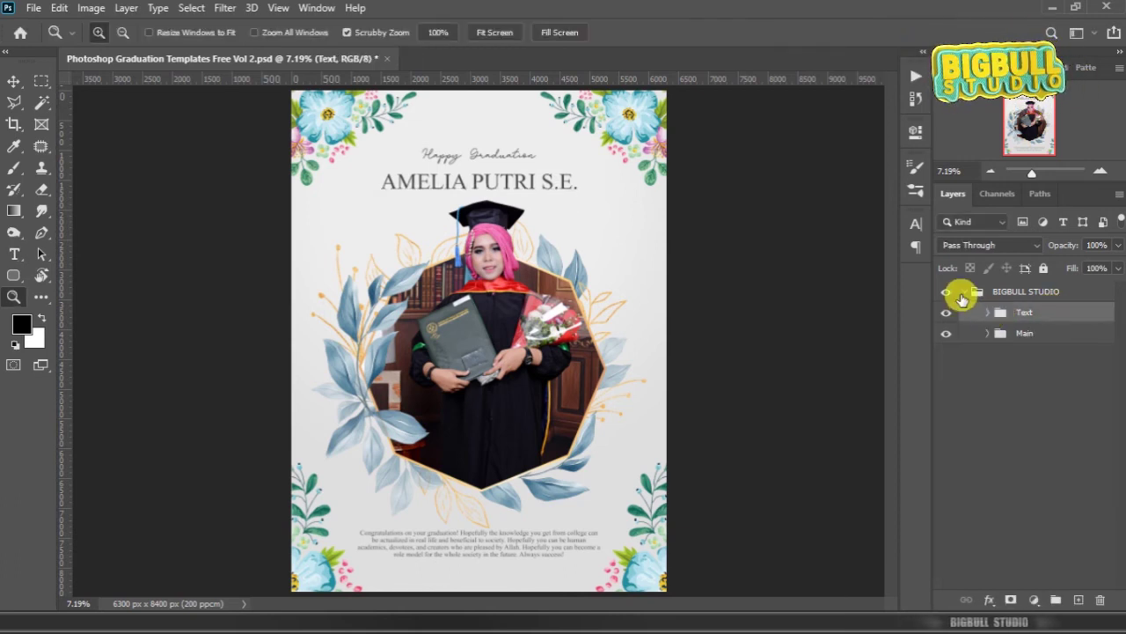
click(966, 292)
click(1023, 365)
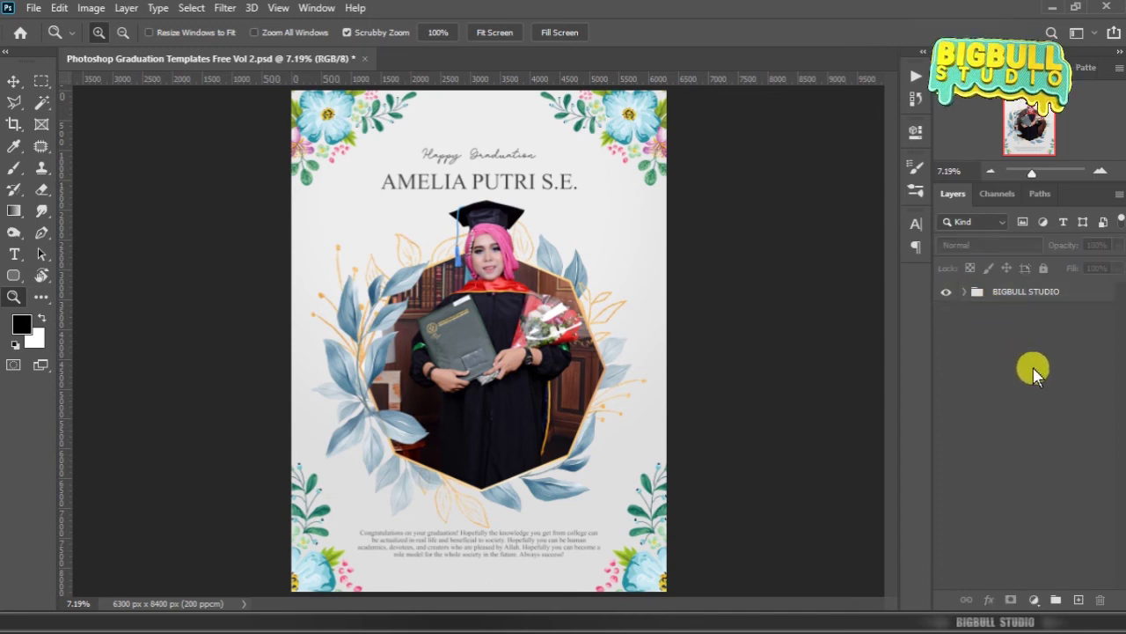